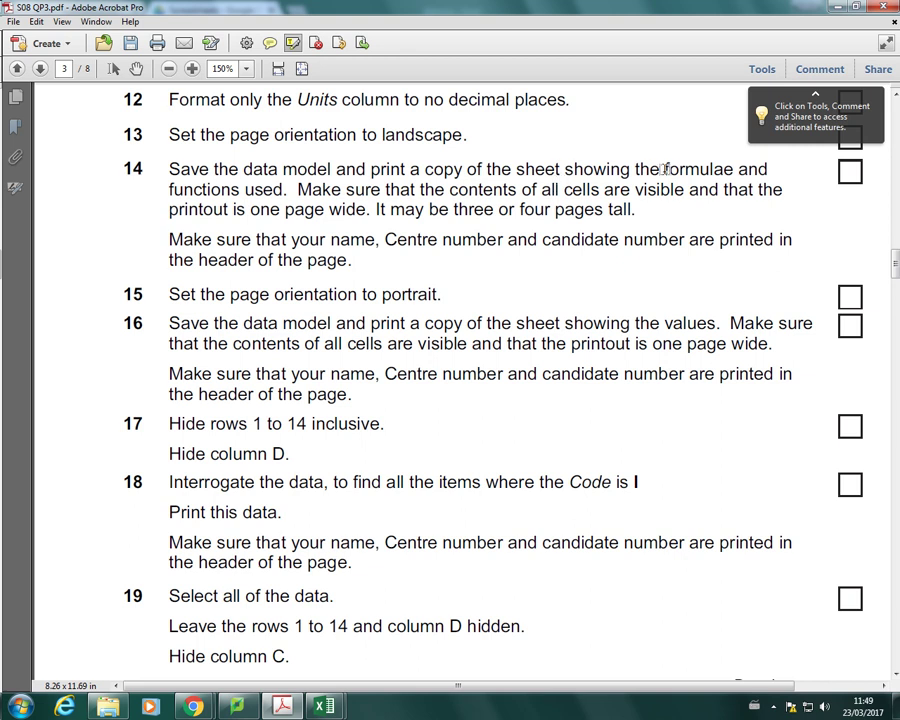
Highlight the key requirements in task 14: "formulae", "functions", "all cells are visible" and "one page wide"
left_click_drag(665, 169, 733, 169)
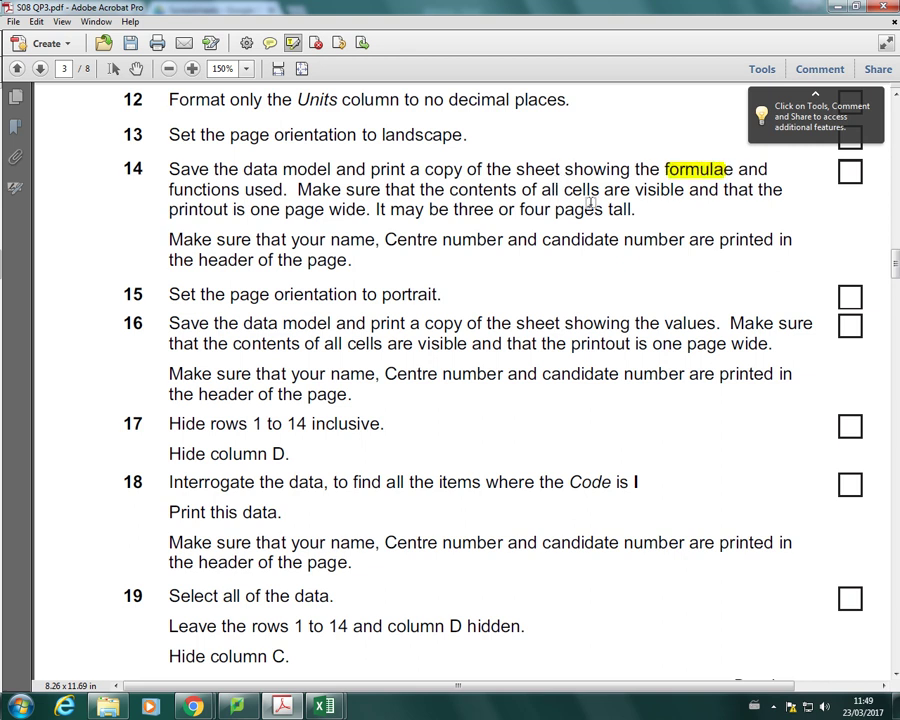
left_click_drag(171, 190, 241, 190)
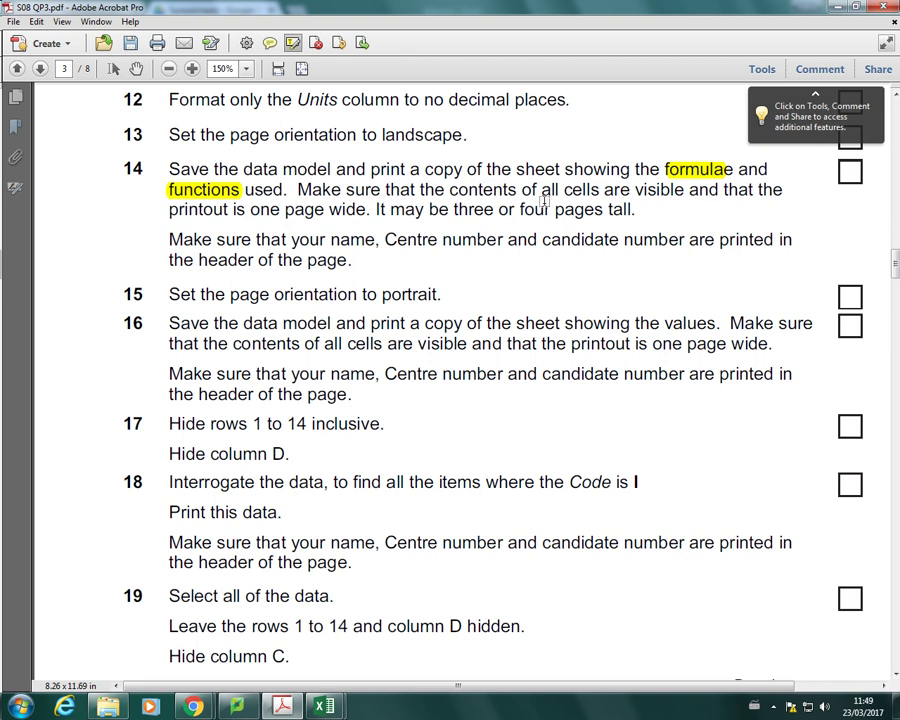
left_click_drag(540, 191, 682, 191)
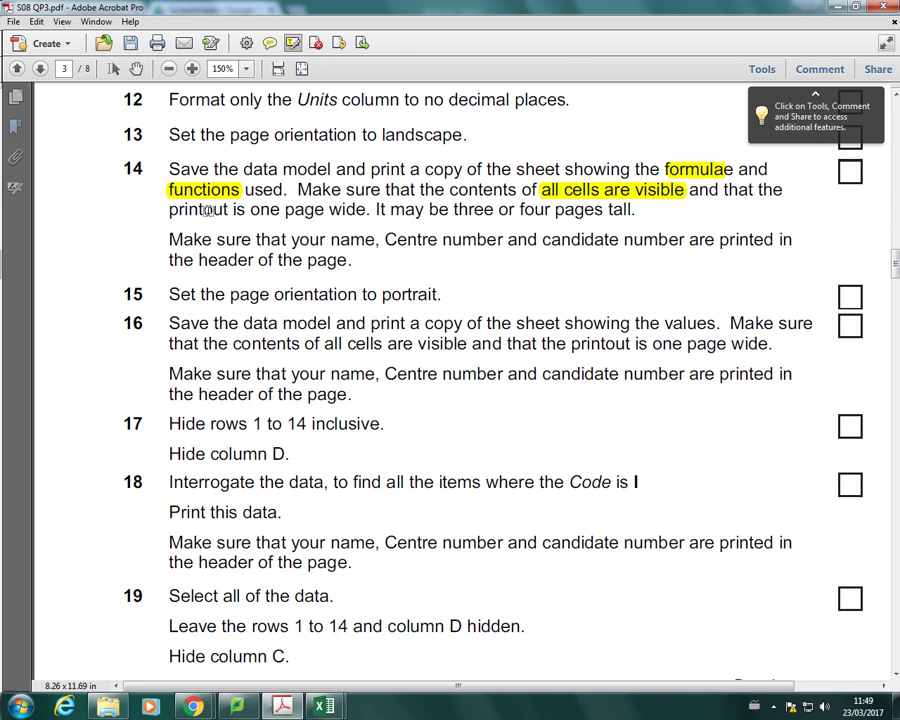
left_click_drag(249, 210, 367, 210)
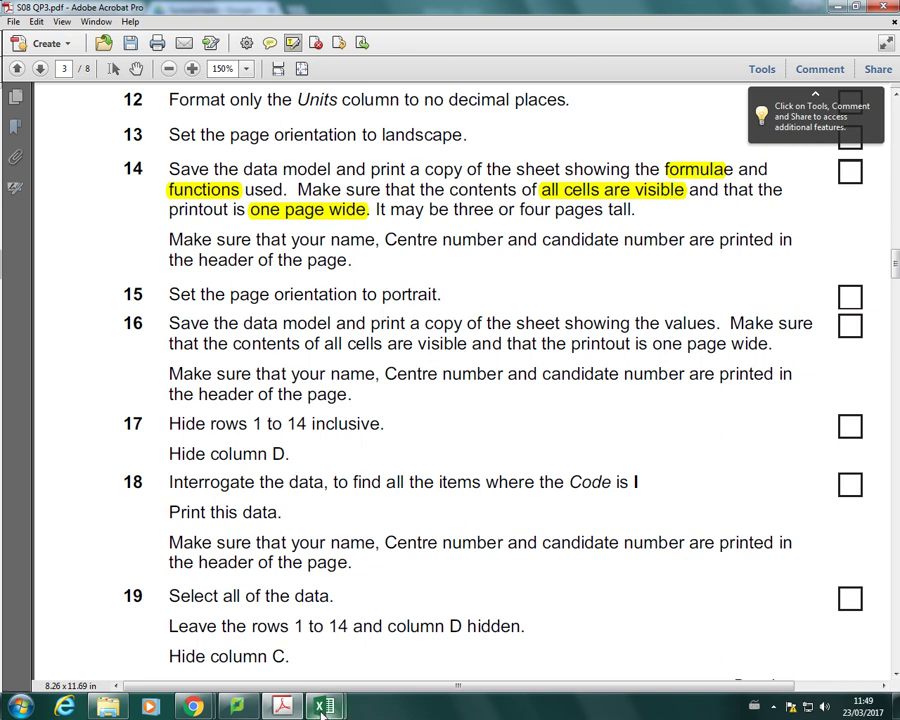
Switch to Excel, view the open j8phone and J8code workbooks, and minimize J8code to return to j8phone
mouse_move(322, 707)
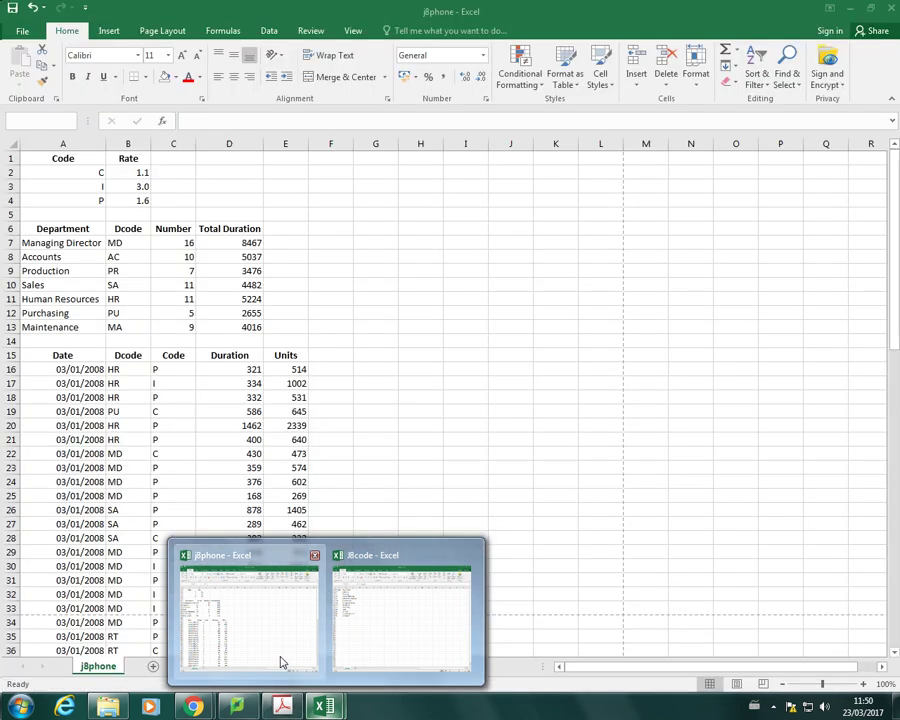
left_click(281, 657)
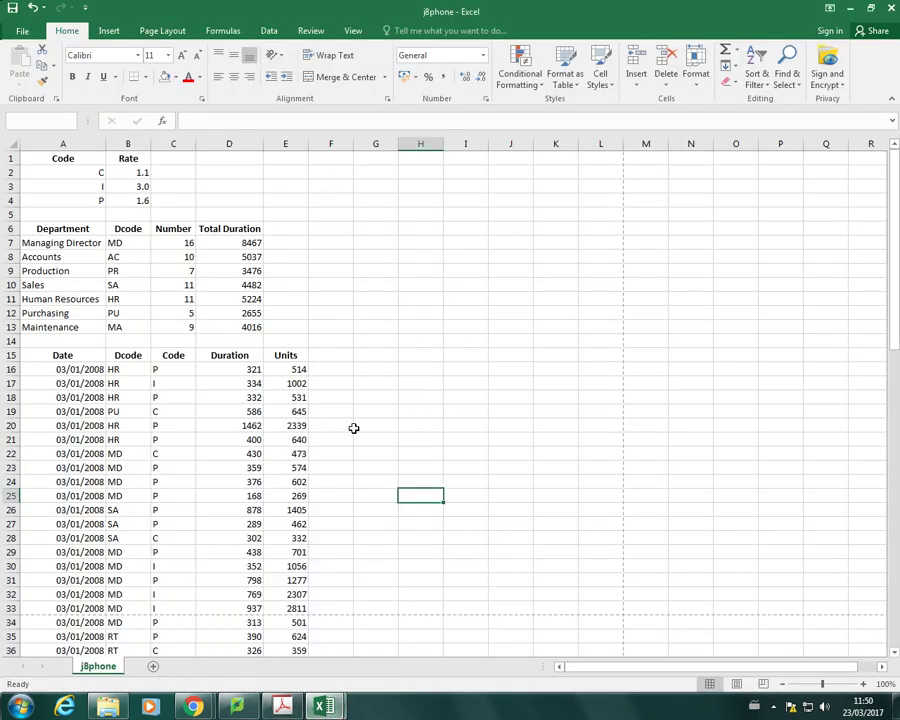
mouse_move(322, 707)
left_click(366, 659)
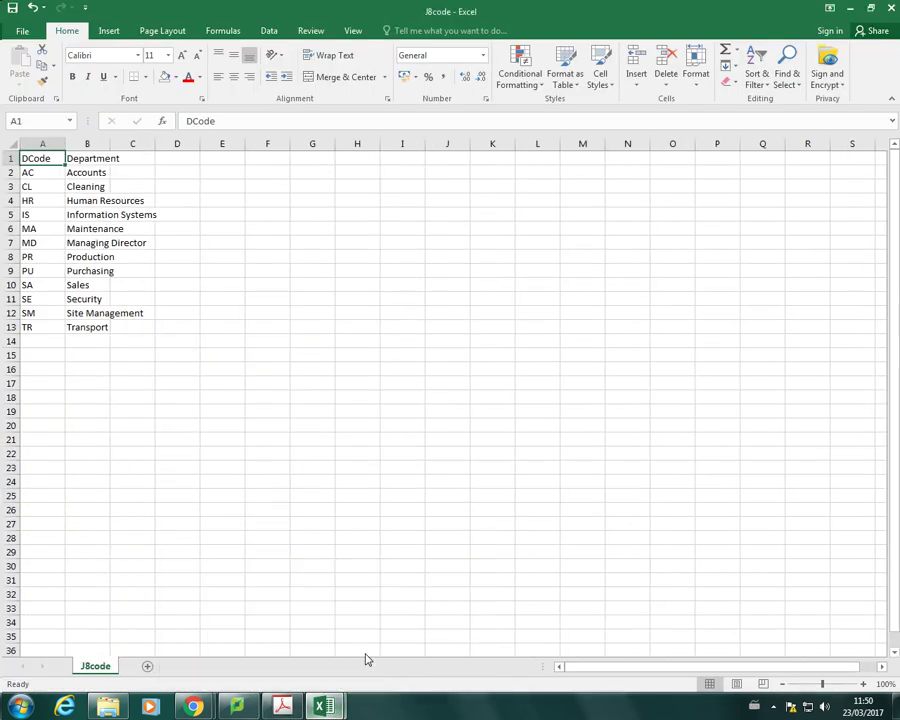
left_click(849, 11)
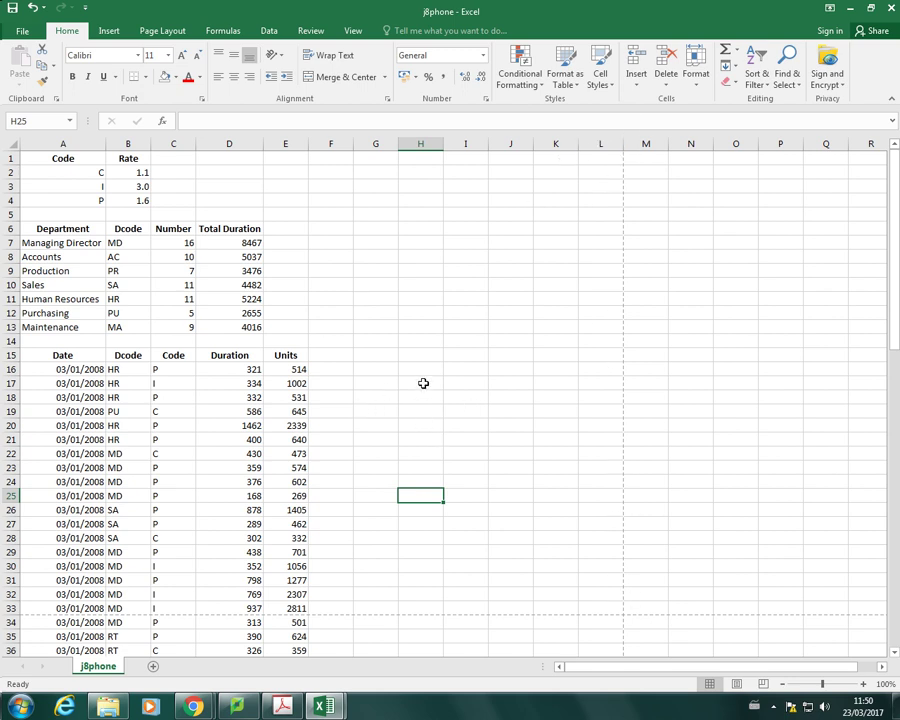
Show the formulas in the j8phone sheet and autofit columns A to E to their contents
left_click(223, 32)
left_click(650, 52)
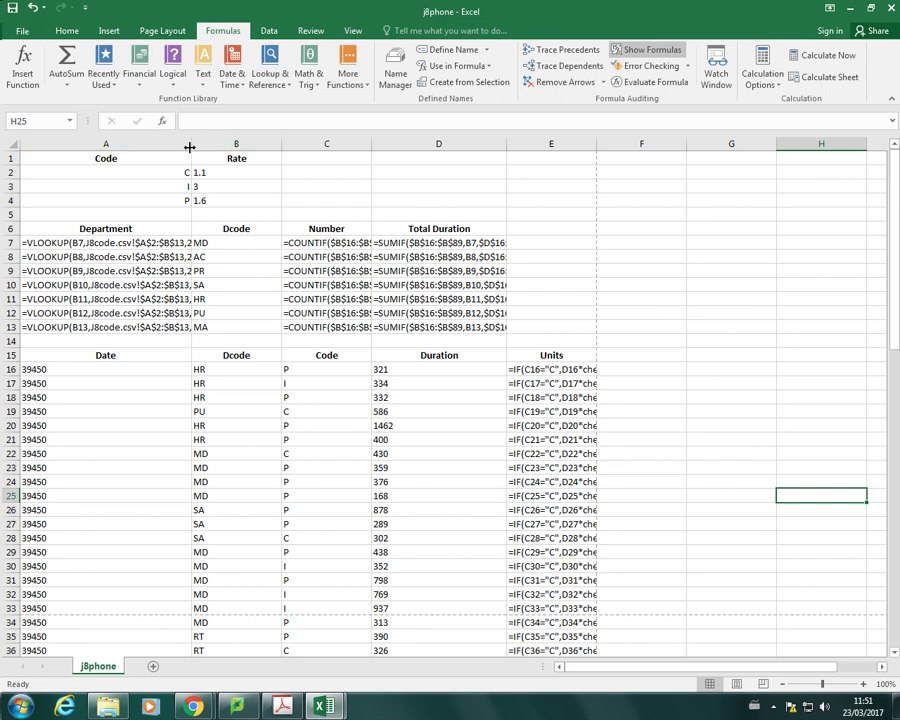
left_click_drag(189, 147, 191, 147)
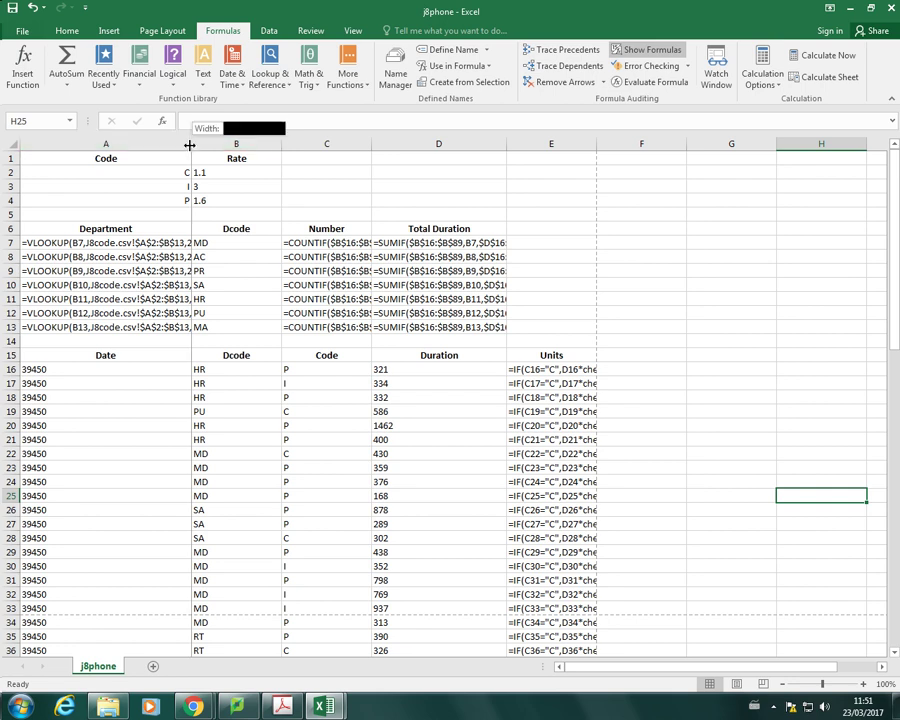
double_click(189, 145)
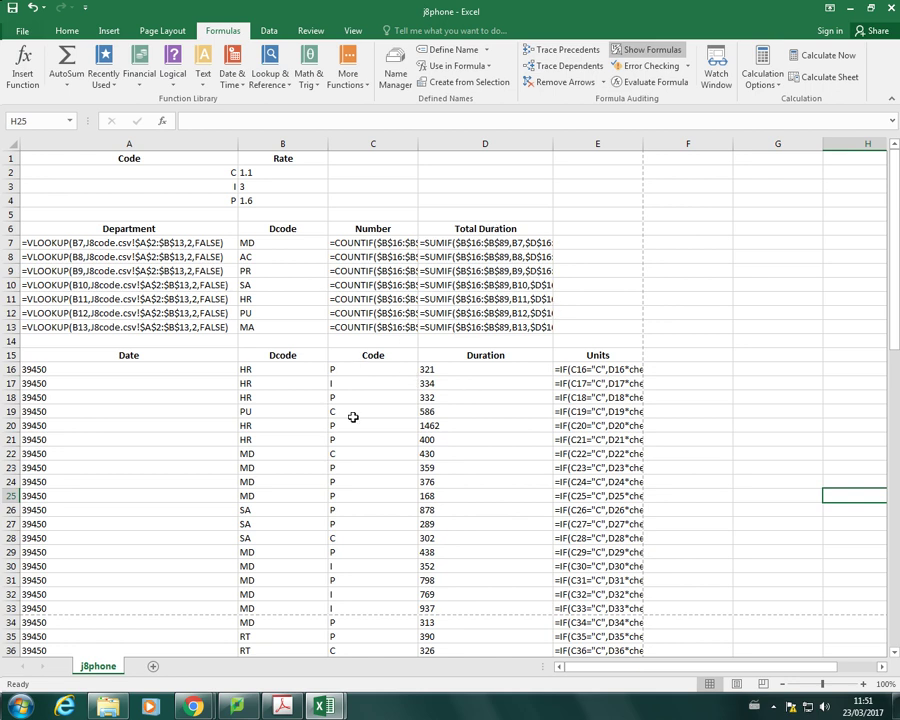
double_click(324, 144)
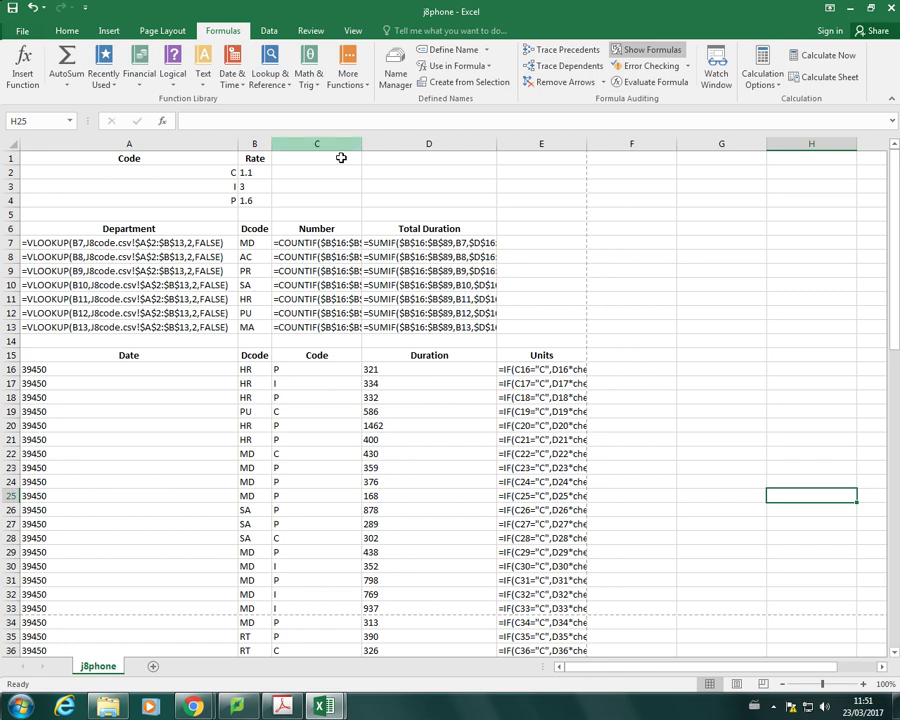
double_click(362, 143)
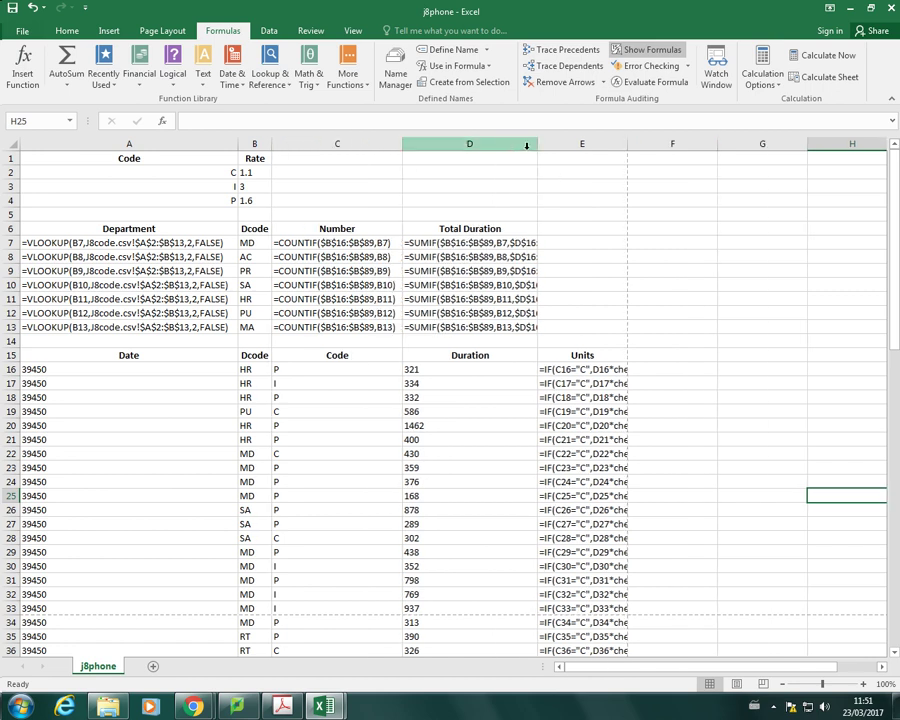
double_click(537, 144)
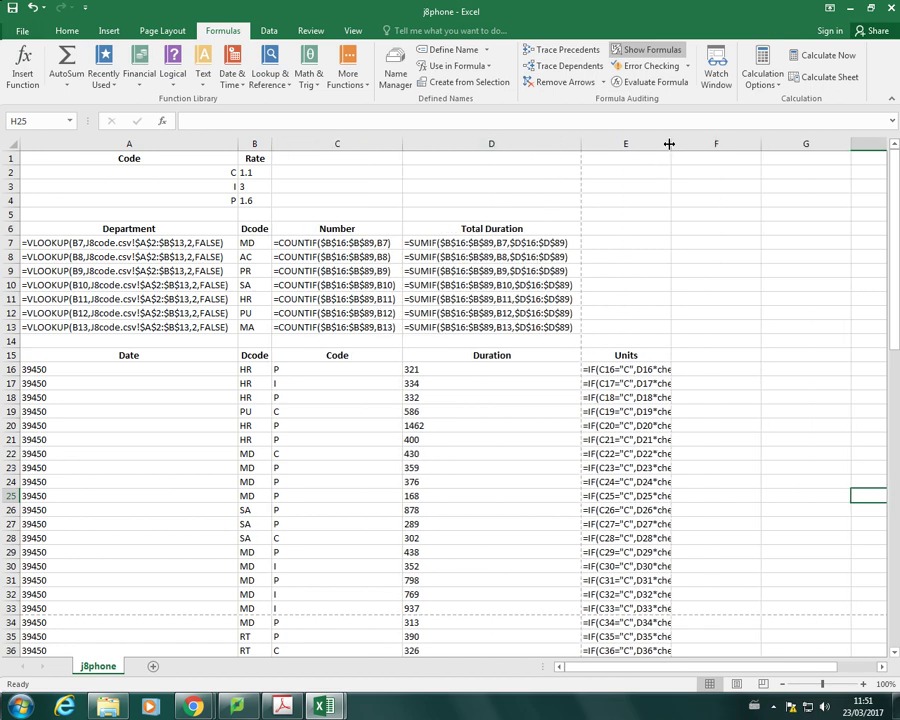
double_click(670, 144)
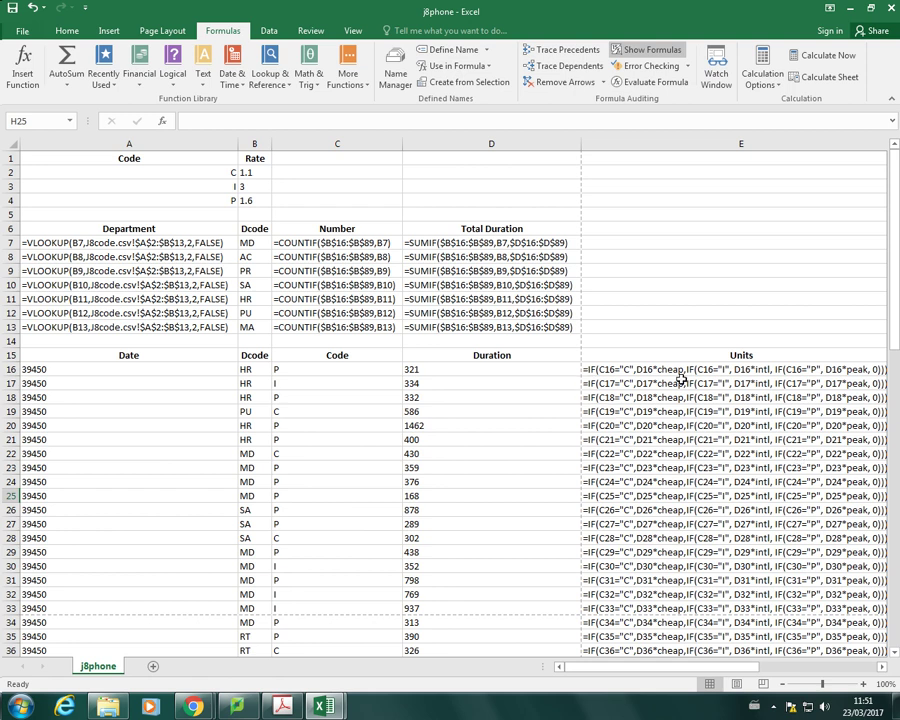
Set the page orientation to landscape and save the j8phone workbook
left_click_drag(672, 666, 590, 679)
left_click(162, 30)
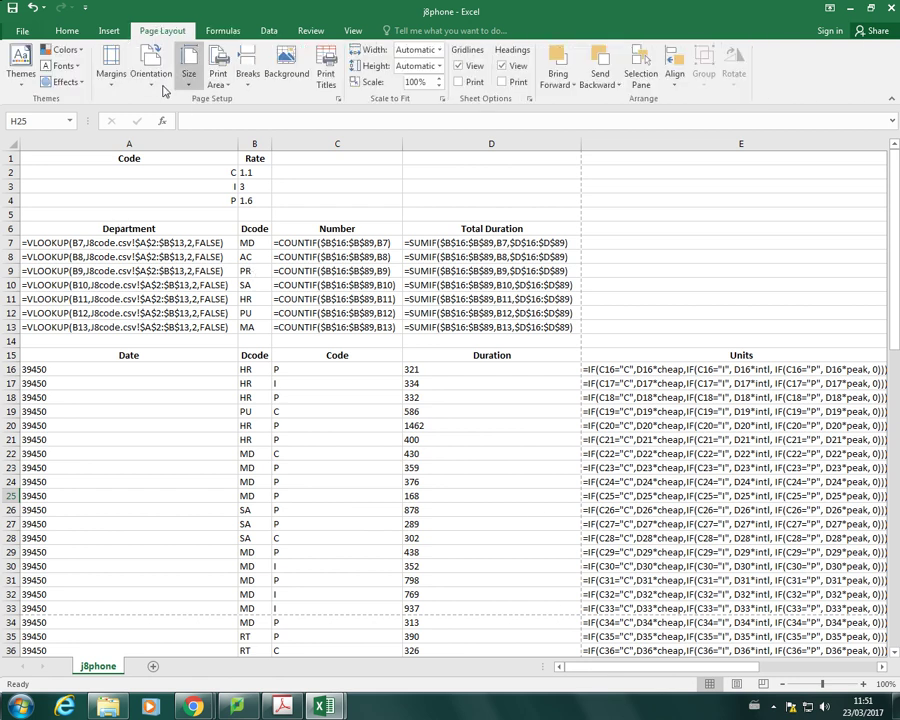
left_click(152, 86)
left_click(176, 146)
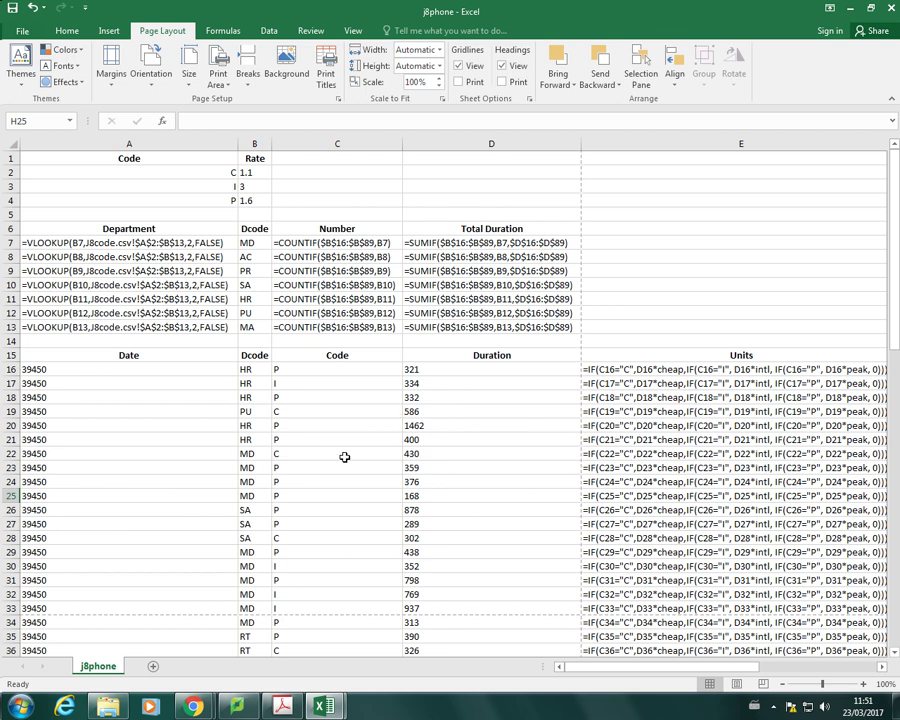
left_click(12, 9)
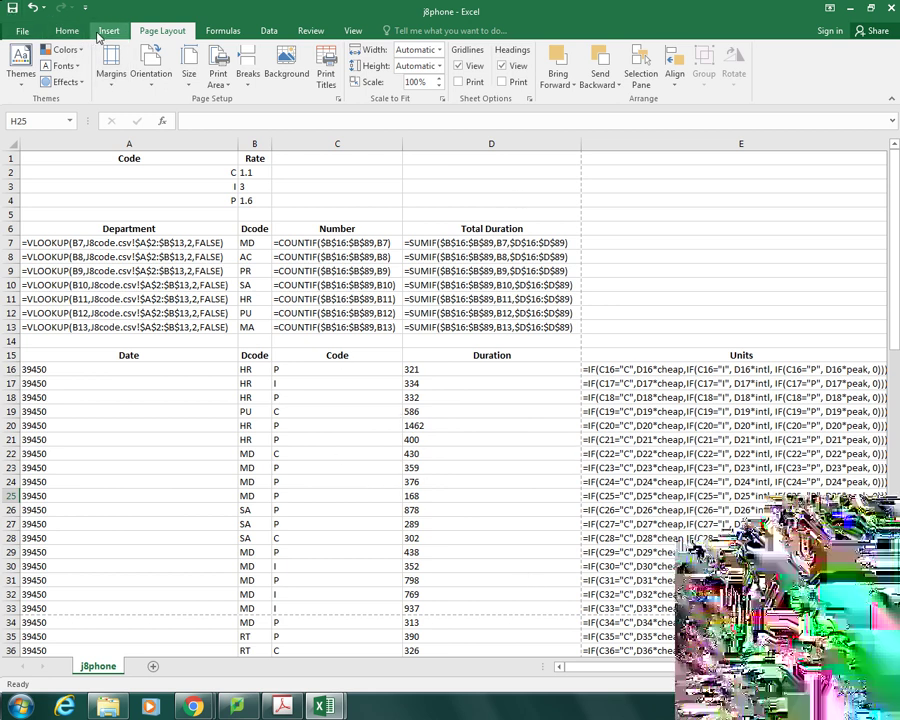
Open the print preview of the formula sheet and look through its pages
left_click(18, 32)
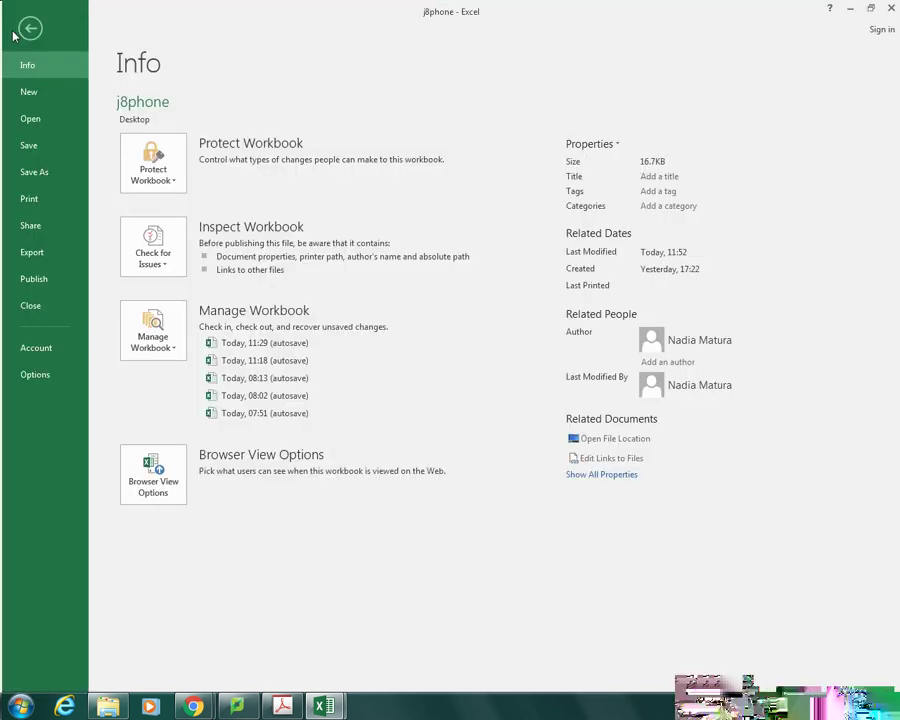
left_click(28, 200)
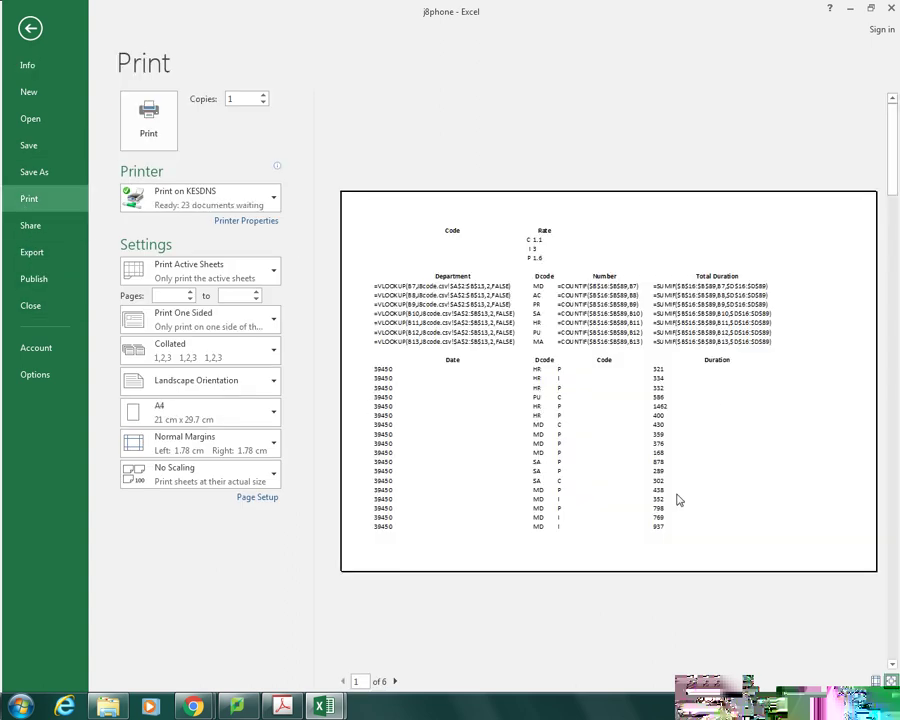
scroll(779, 471, "down", 3)
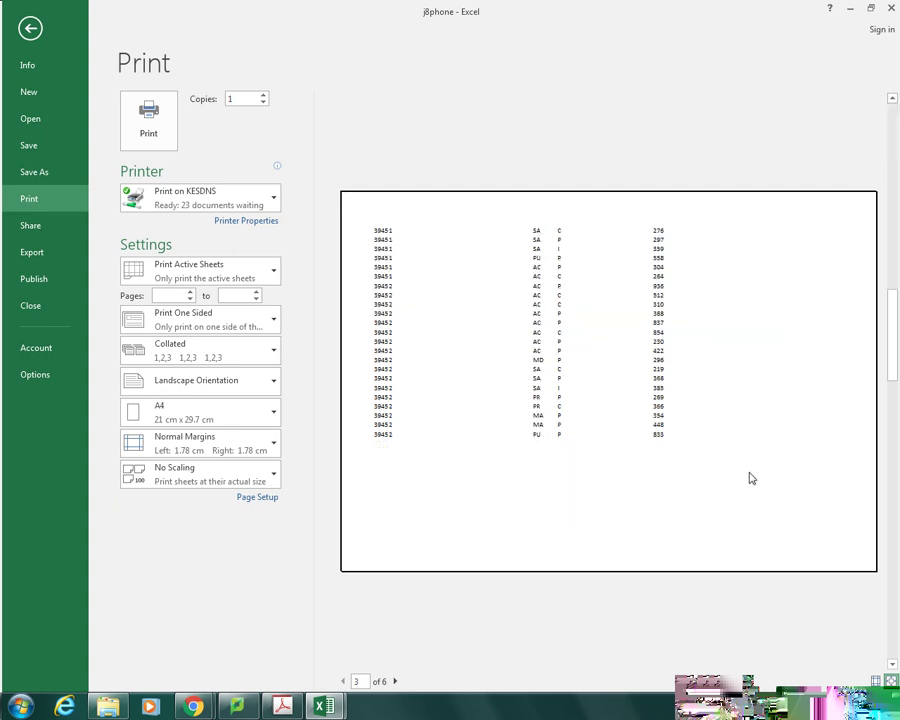
scroll(751, 479, "up", 3)
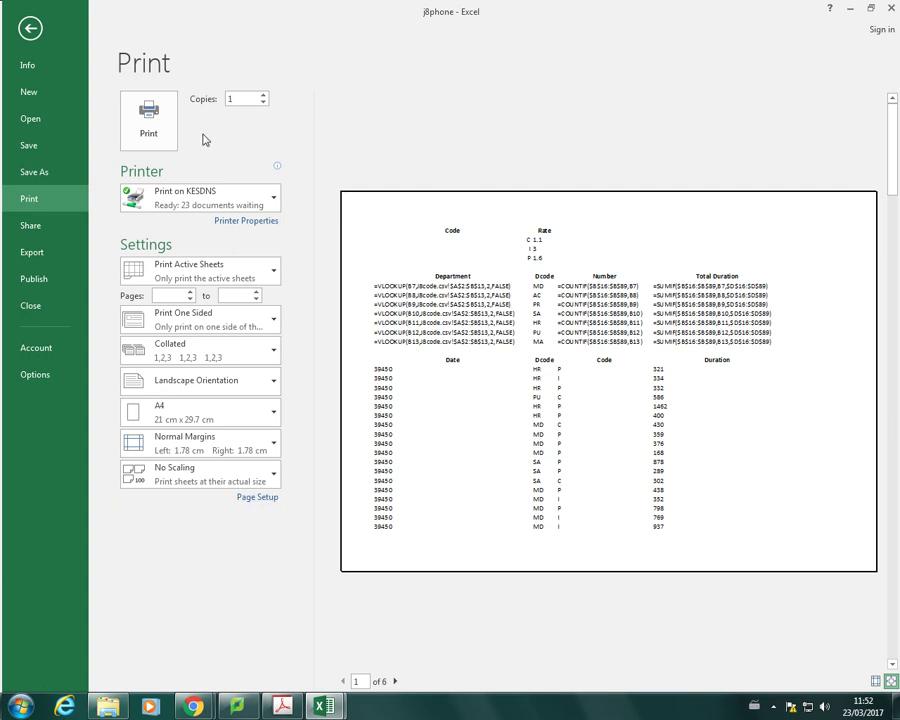
Try scaling the printout to fit 1 page wide by 1 page tall
left_click(257, 498)
left_click_drag(547, 275, 357, 377)
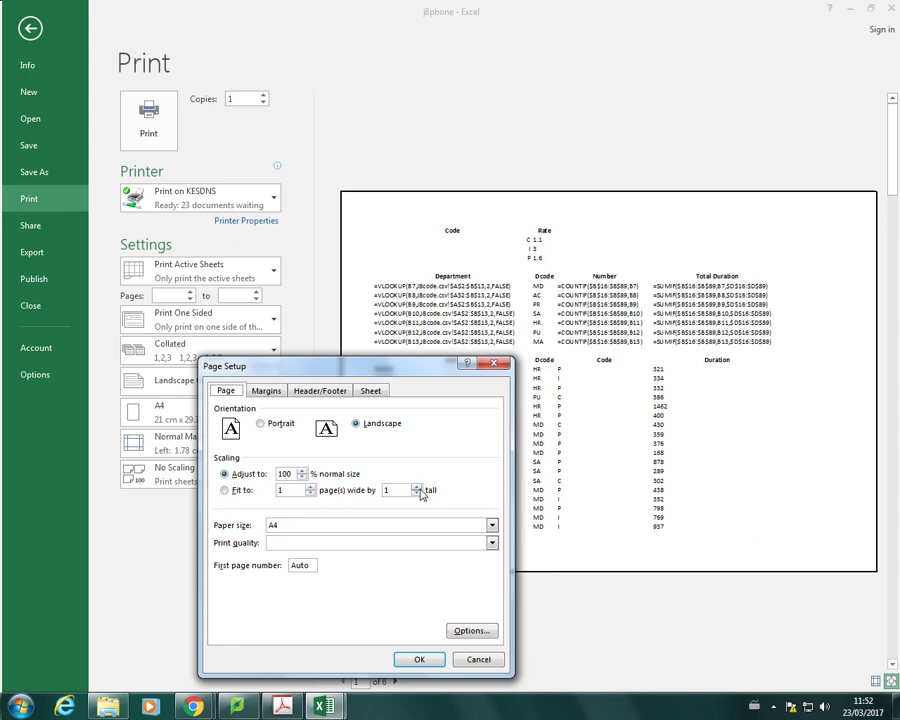
left_click(224, 490)
left_click(421, 660)
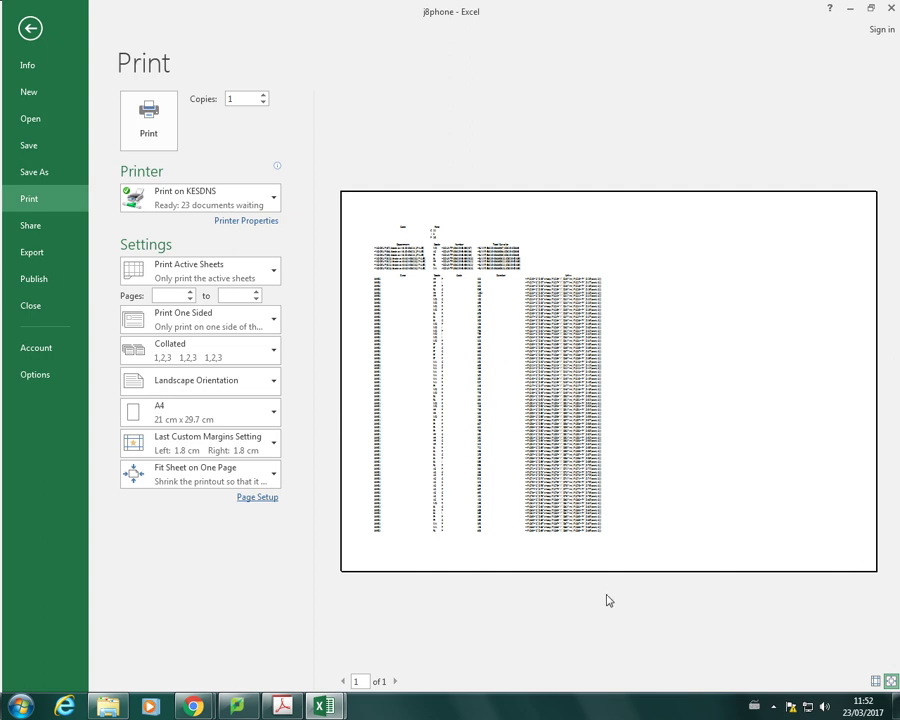
Try a print scaling of 75% of normal size and check the pages in the preview
left_click(250, 497)
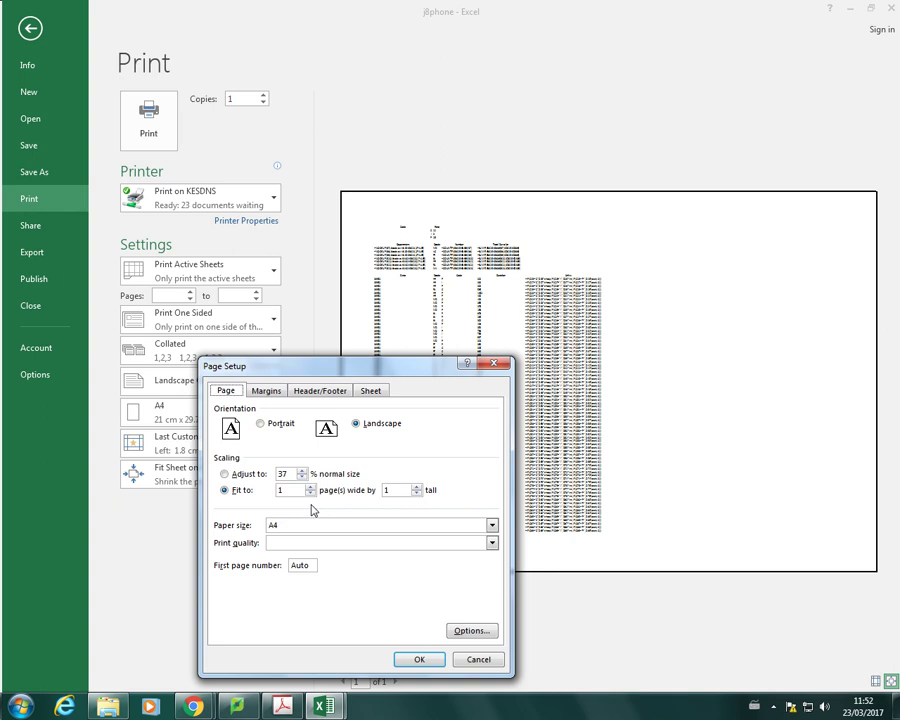
left_click(301, 471)
left_click(417, 658)
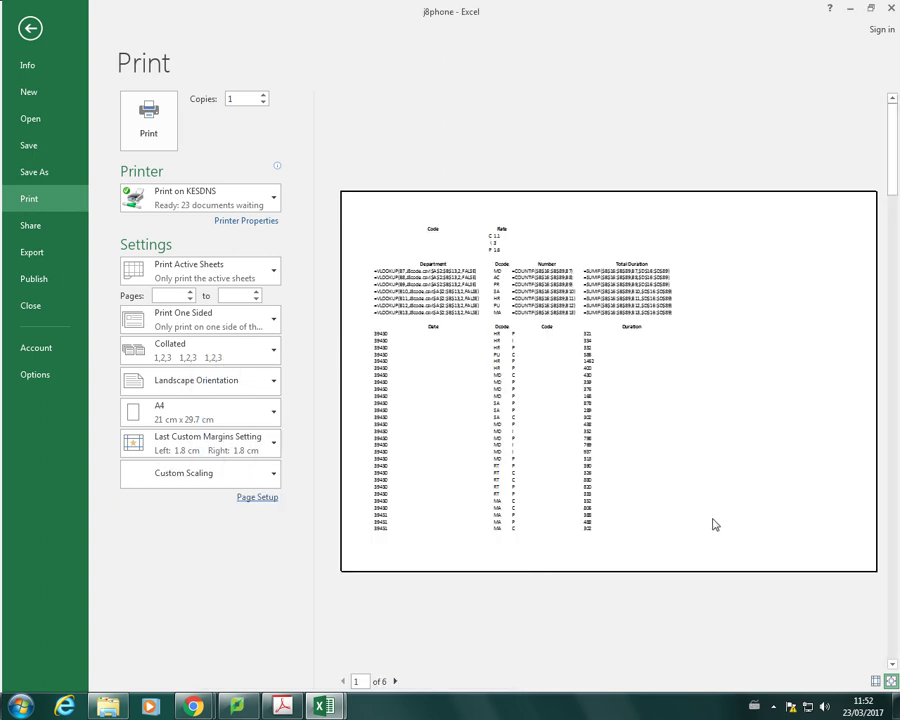
scroll(716, 521, "down", 4)
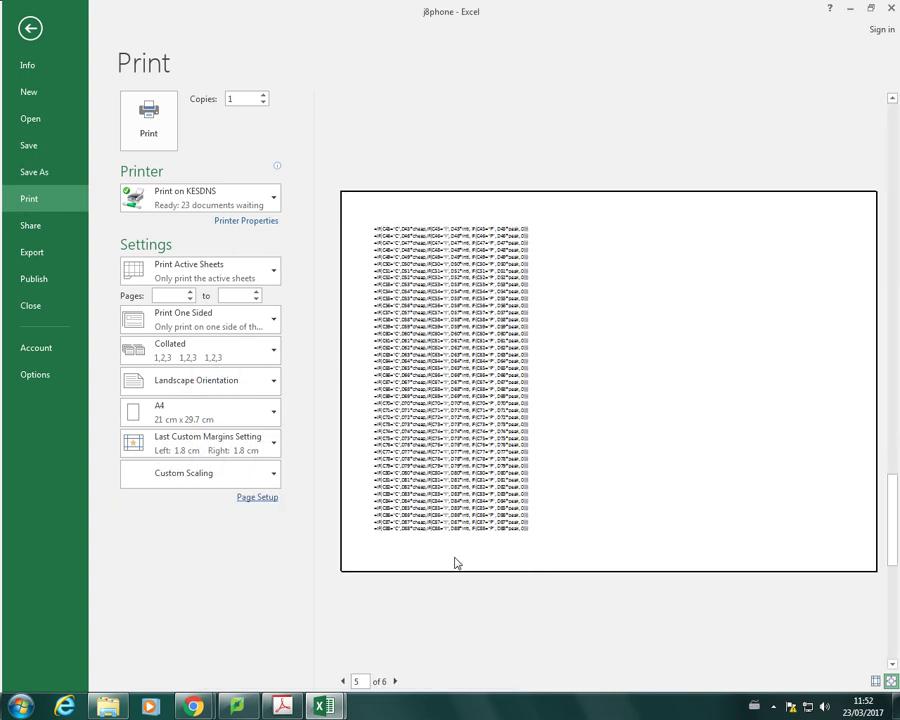
Reduce the print scaling below 75% so that all columns fit on one page width
left_click(258, 497)
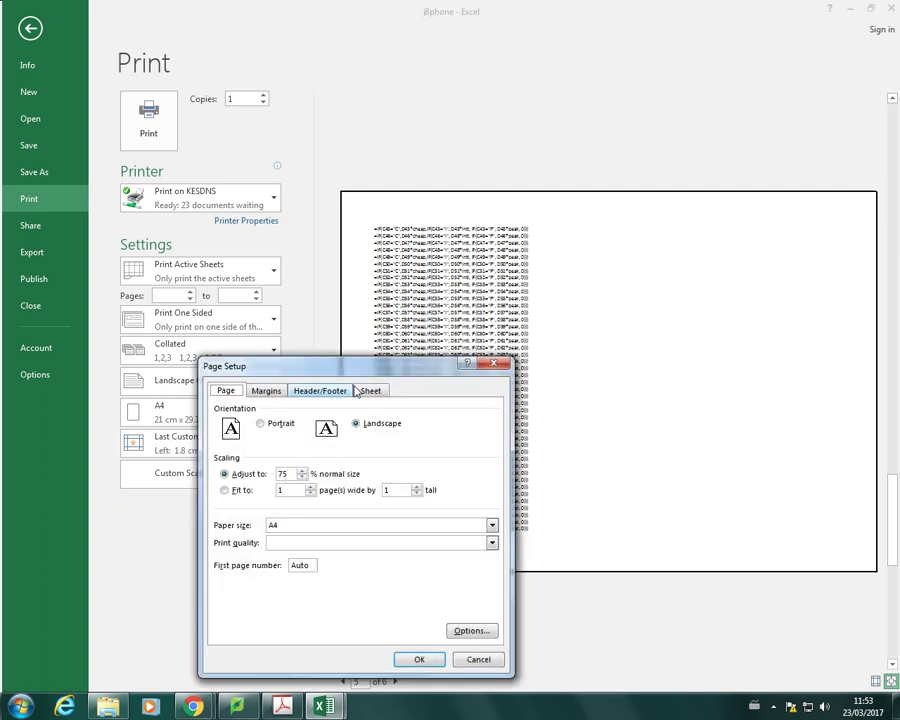
left_click(301, 478)
left_click(419, 659)
scroll(770, 440, "up", 1)
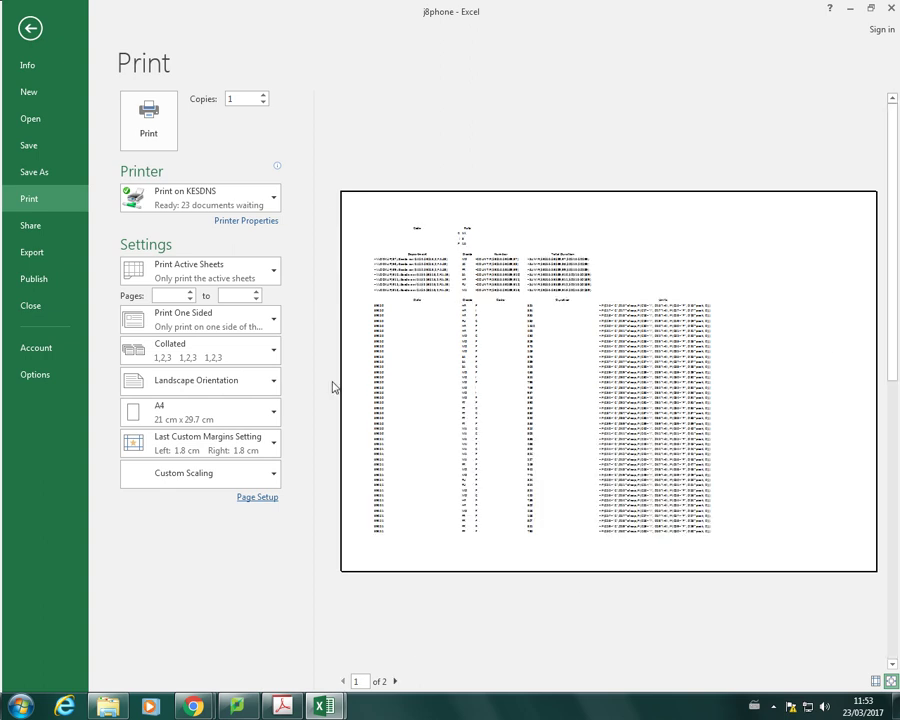
Increase the print scaling to 70% of normal size and check both pages in the preview
left_click(257, 497)
left_click(301, 471)
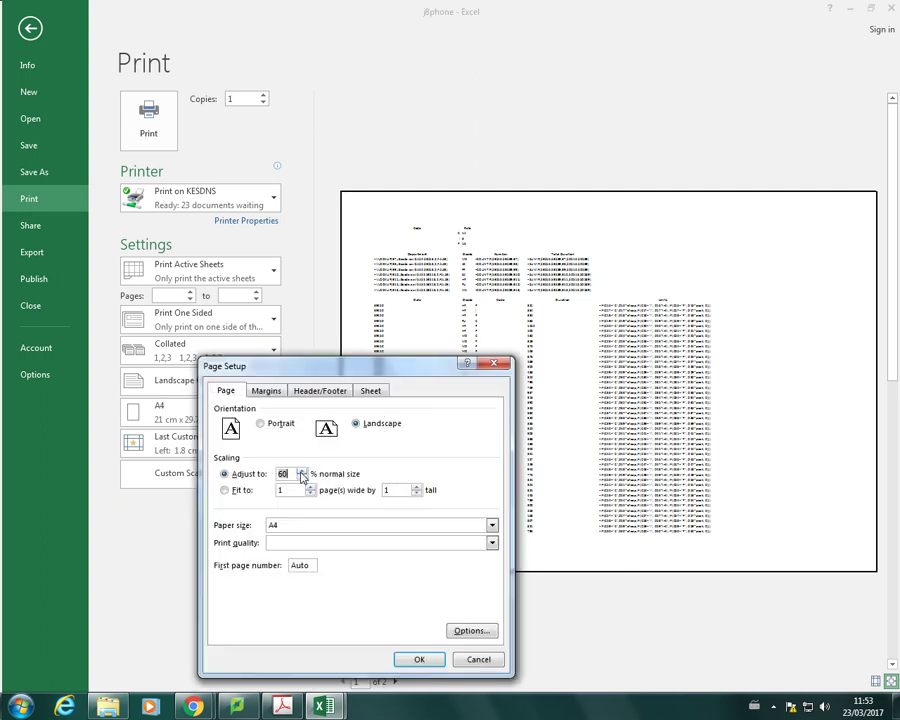
left_click(421, 661)
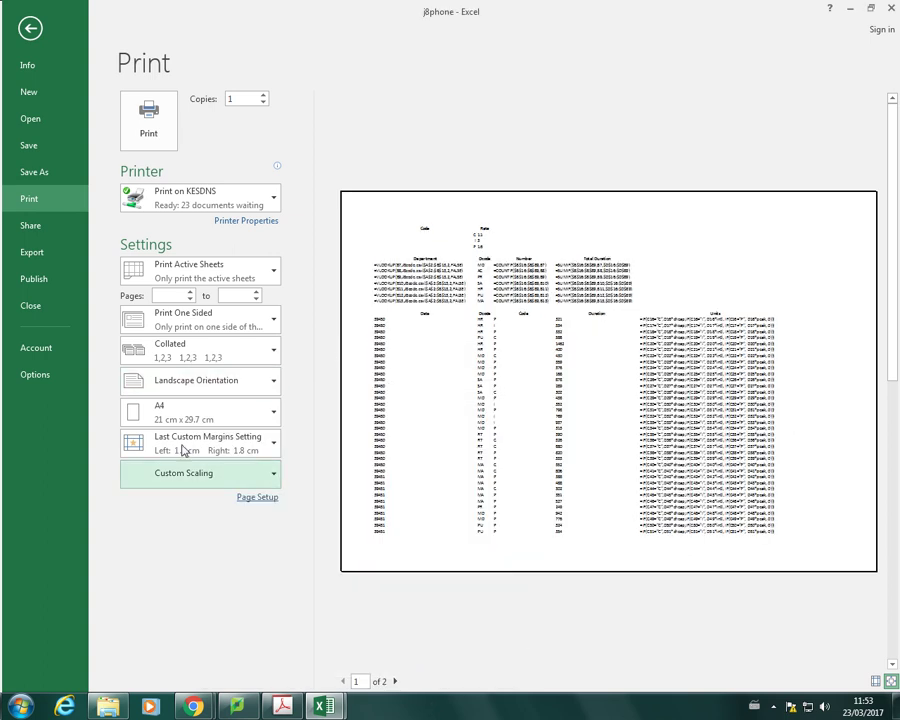
left_click(253, 499)
left_click(310, 469)
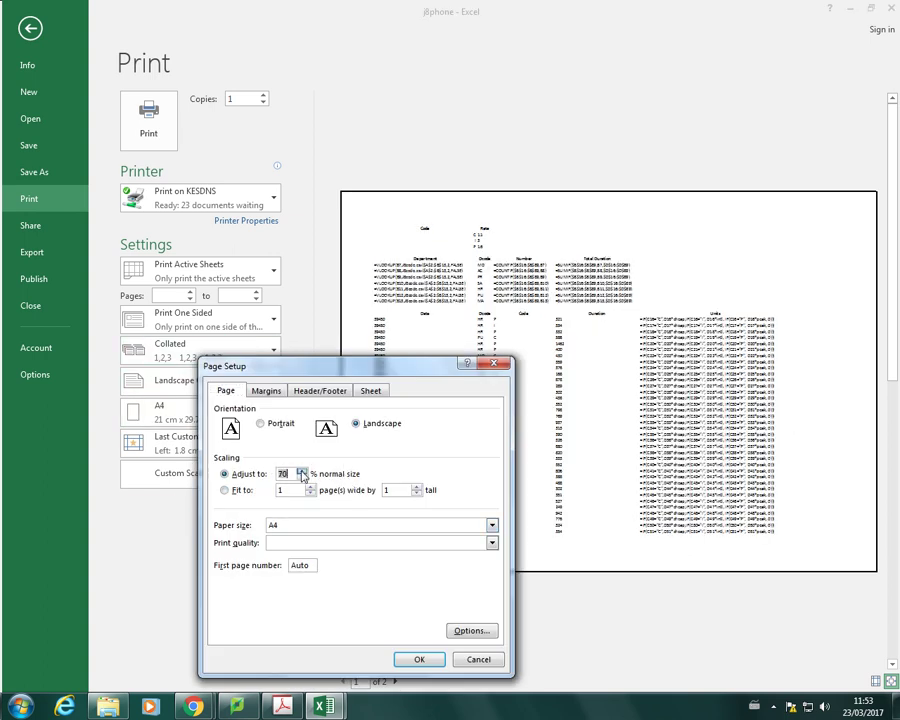
left_click(433, 664)
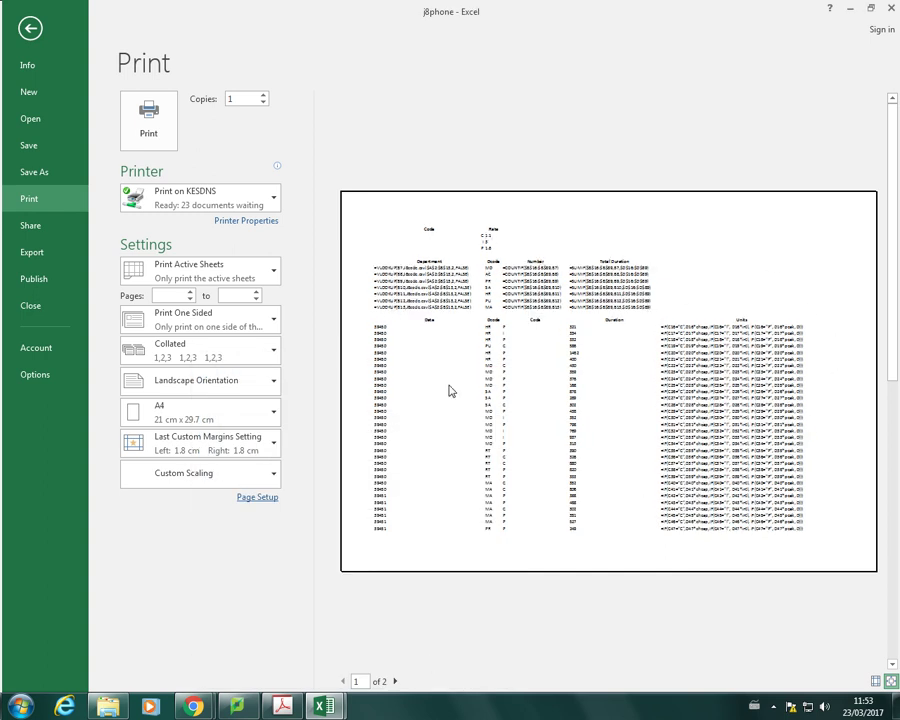
scroll(876, 395, "down", 1)
scroll(845, 416, "up", 1)
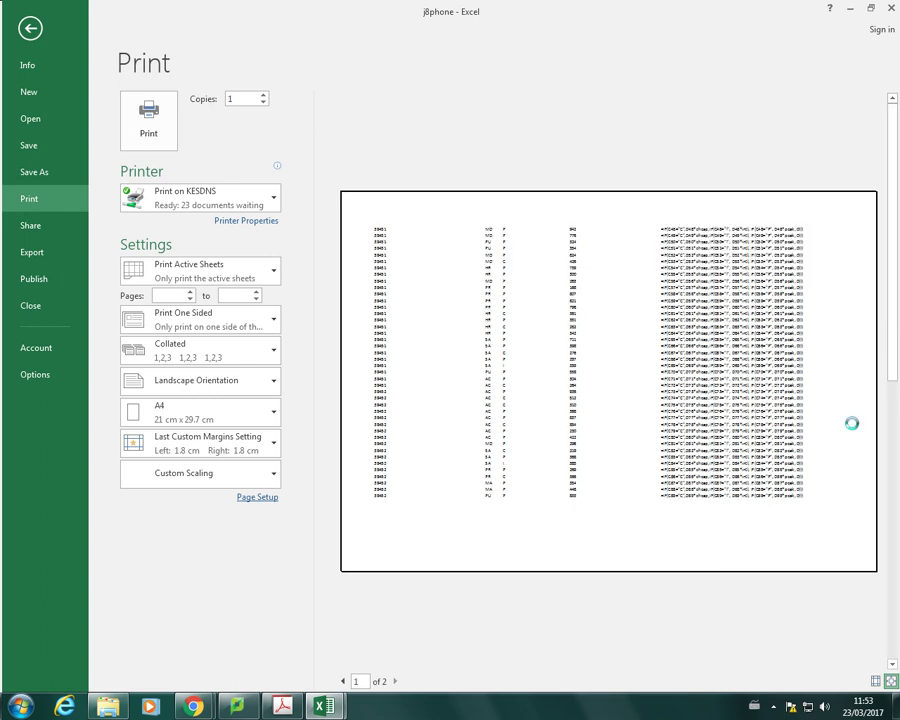
scroll(852, 427, "down", 1)
scroll(850, 422, "up", 1)
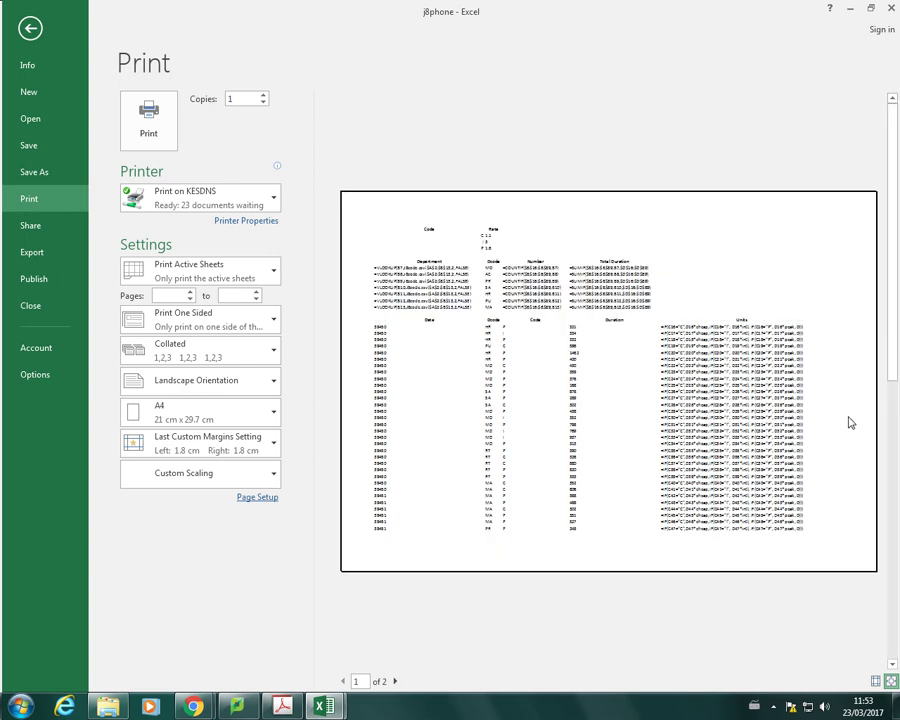
Try a print scaling of 73% of normal size for the sheet
left_click(257, 498)
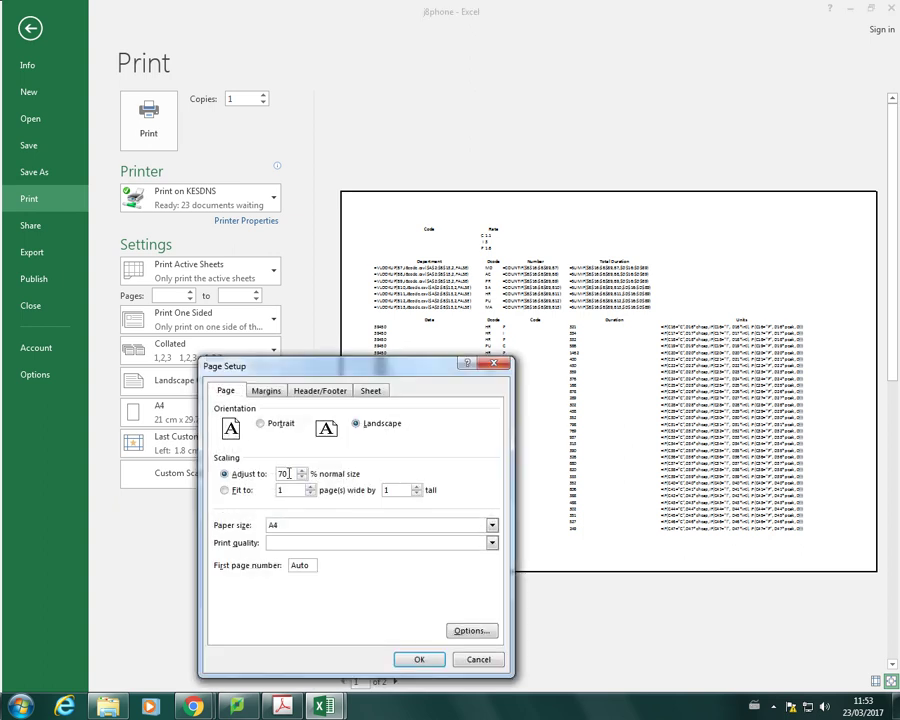
left_click_drag(288, 474, 279, 474)
type("73")
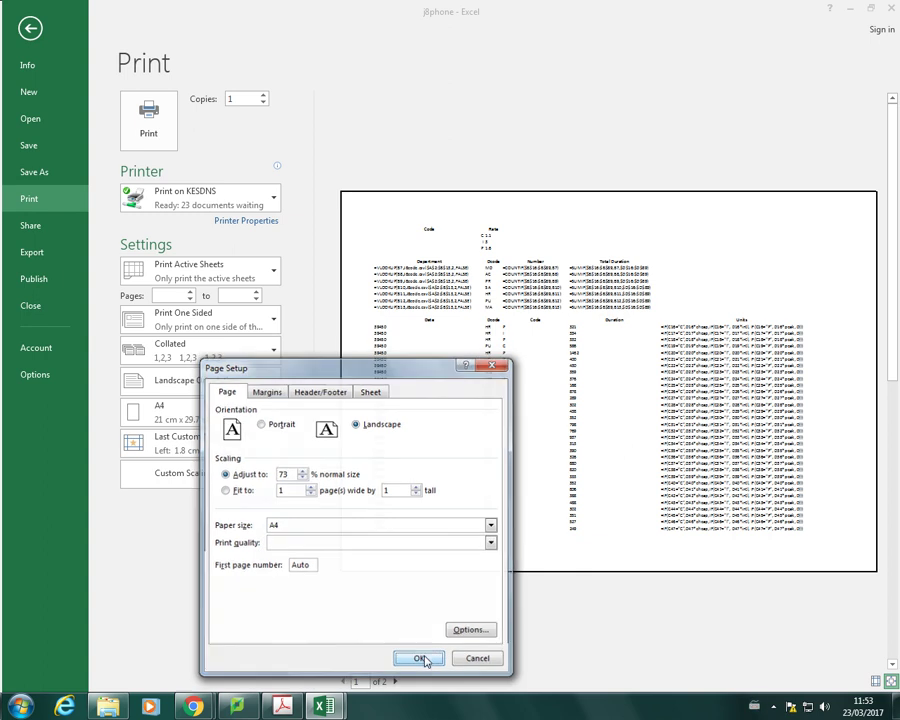
left_click(424, 659)
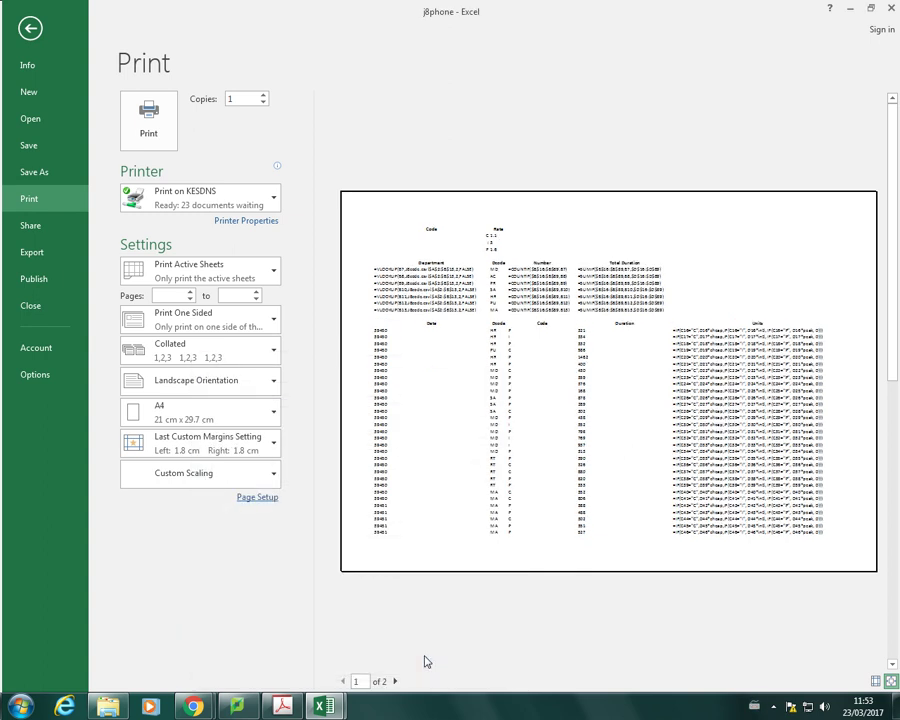
Try a print scaling of 76% of normal size and check the pages in the preview
left_click(256, 498)
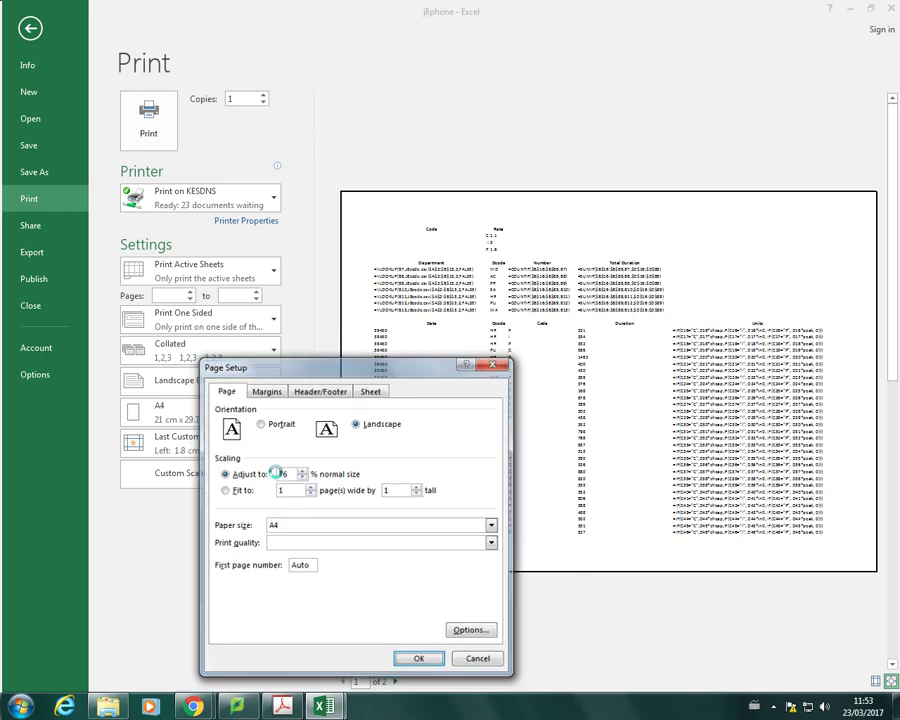
key("Return")
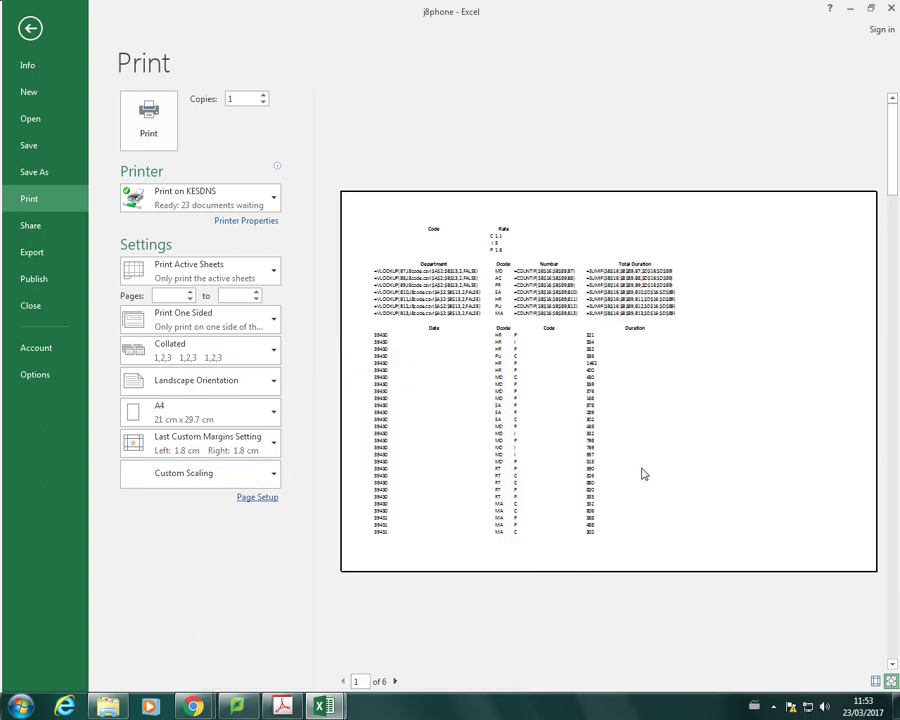
scroll(643, 473, "down", 1)
scroll(560, 450, "up", 1)
Try a print scaling of 74% of normal size and check whether all columns stay on one page
left_click(256, 497)
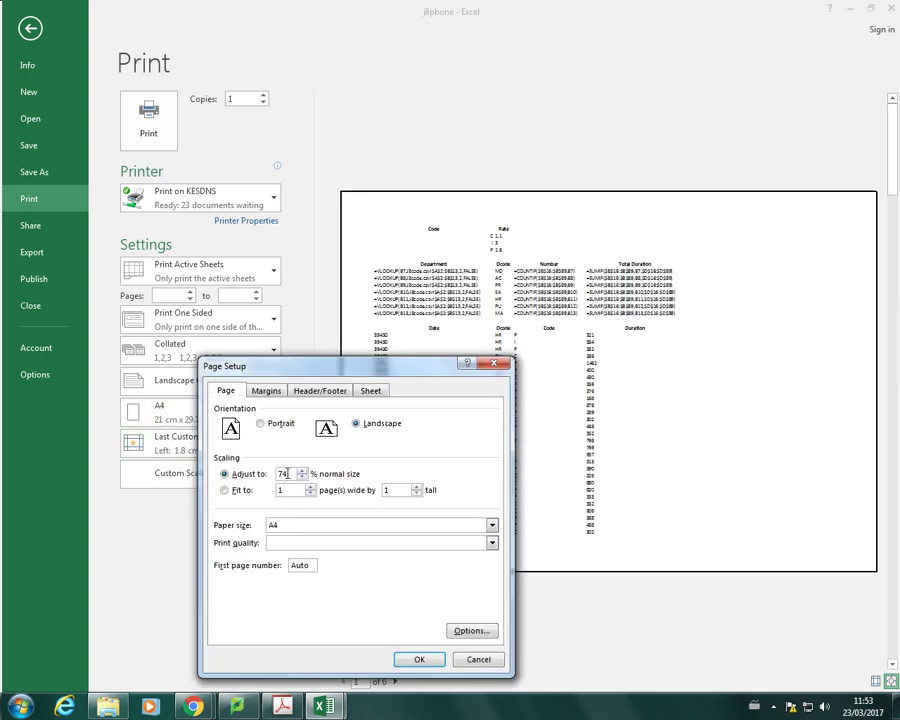
left_click(412, 658)
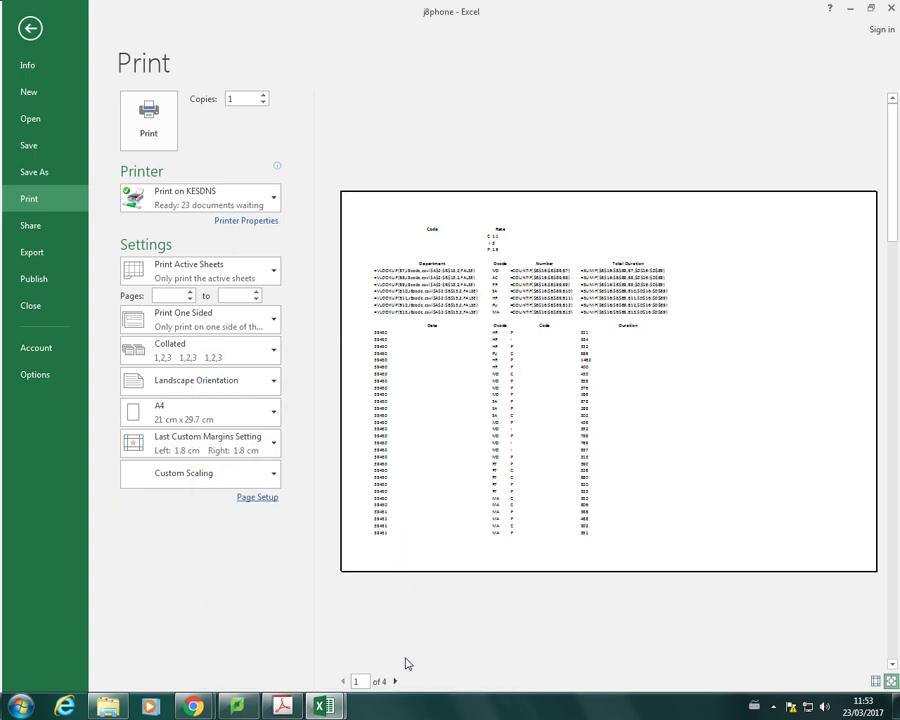
scroll(730, 425, "down", 2)
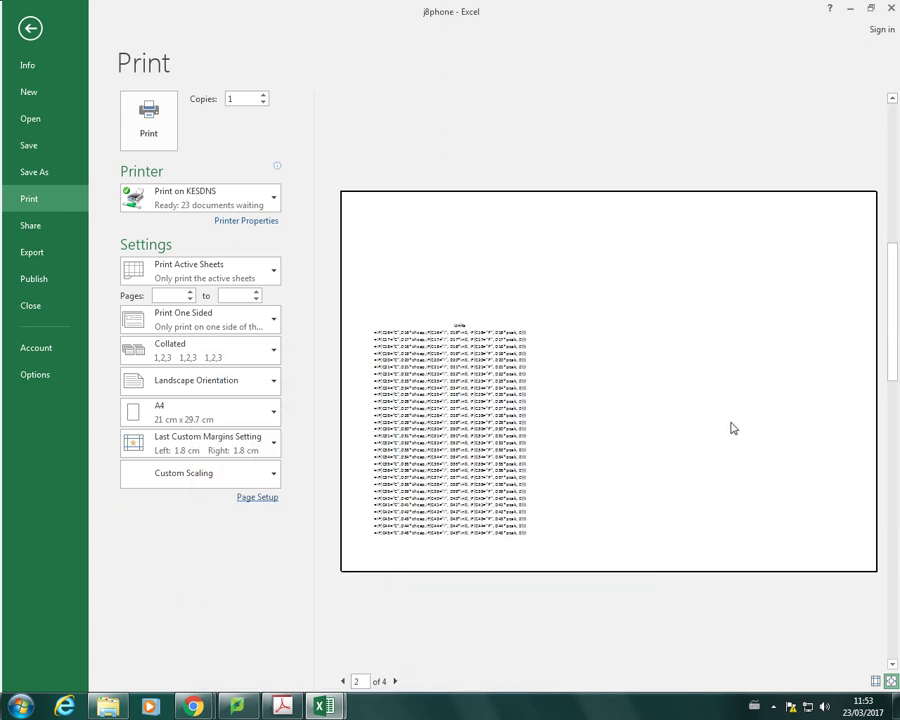
scroll(733, 426, "up", 2)
Reduce the print scaling to 70% of normal size, and raise it to 73%
left_click(250, 497)
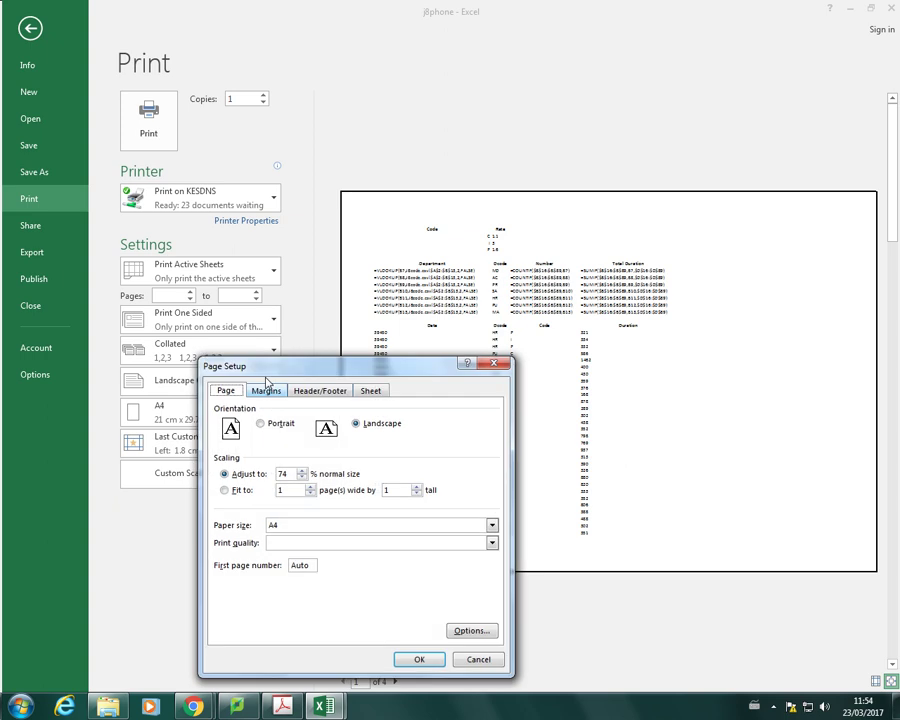
left_click(302, 479)
left_click(418, 659)
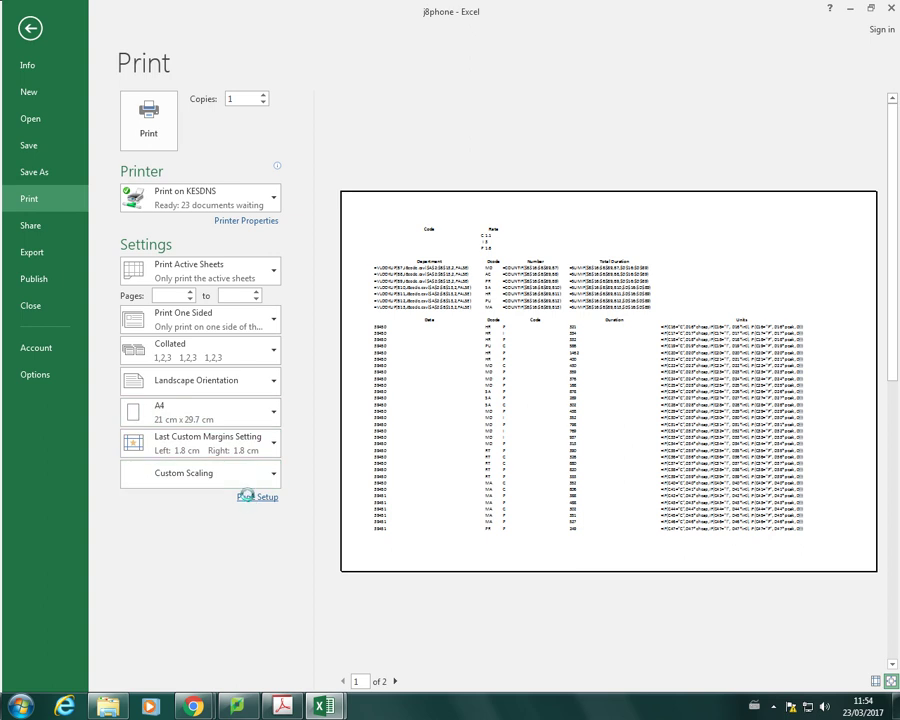
left_click(243, 497)
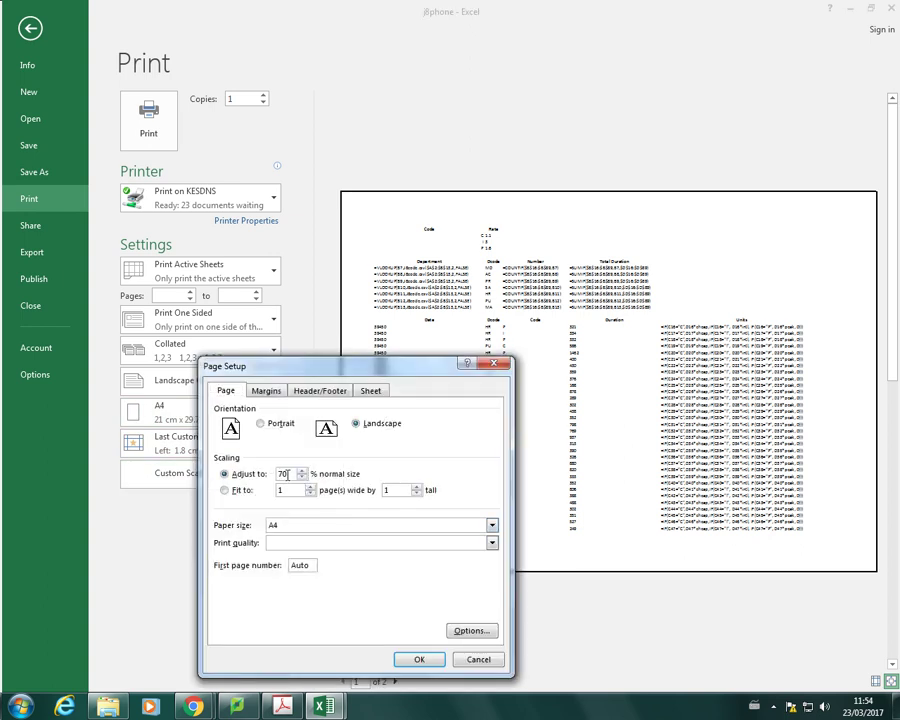
left_click(420, 659)
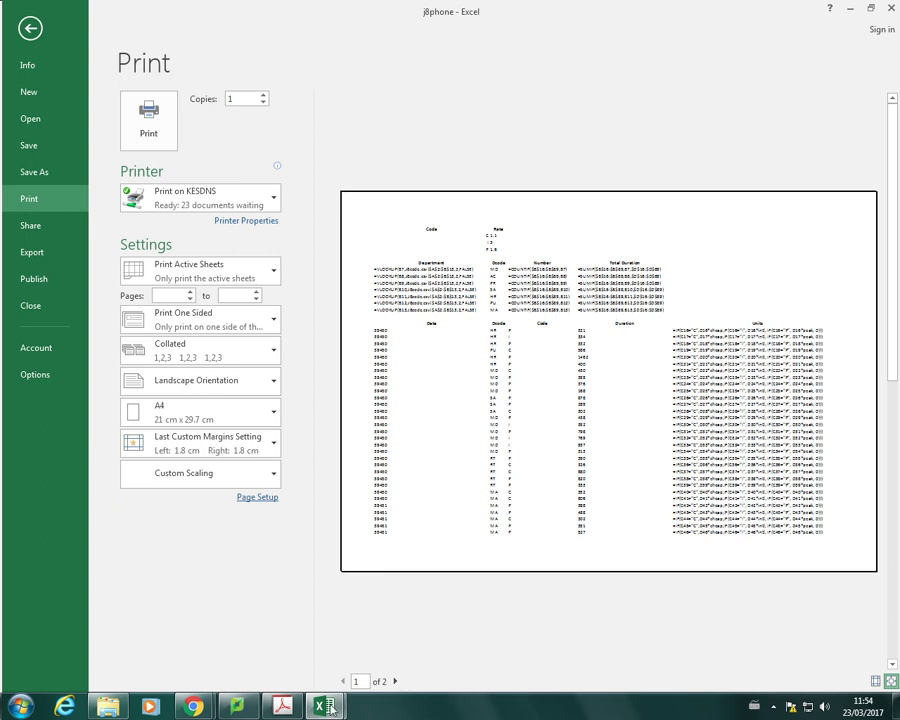
Switch to S08 QP3.pdf in Acrobat to read the requirements of task 14, and return to the j8phone workbook in Excel
key("alt+Tab")
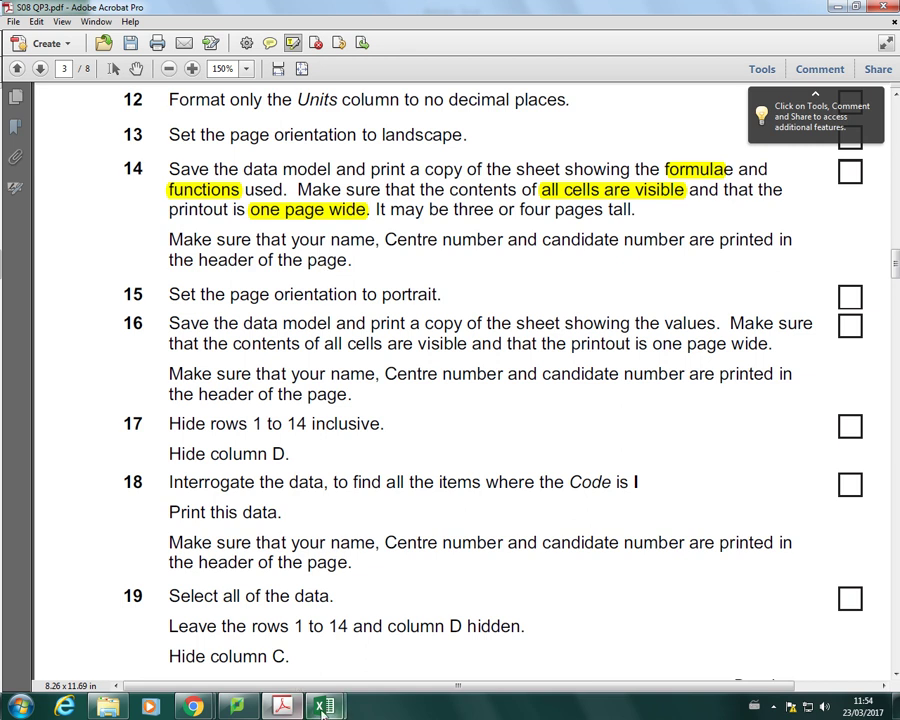
mouse_move(325, 706)
left_click(336, 658)
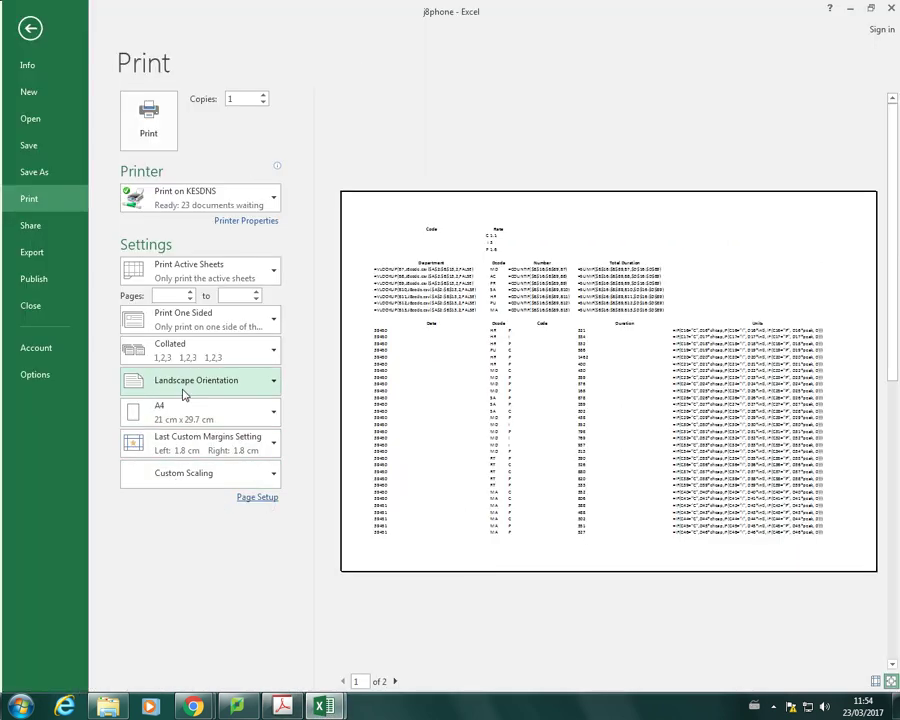
Open the header and footer page settings, and recheck the header details that task 14 requires in S08 QP3.pdf
left_click(250, 503)
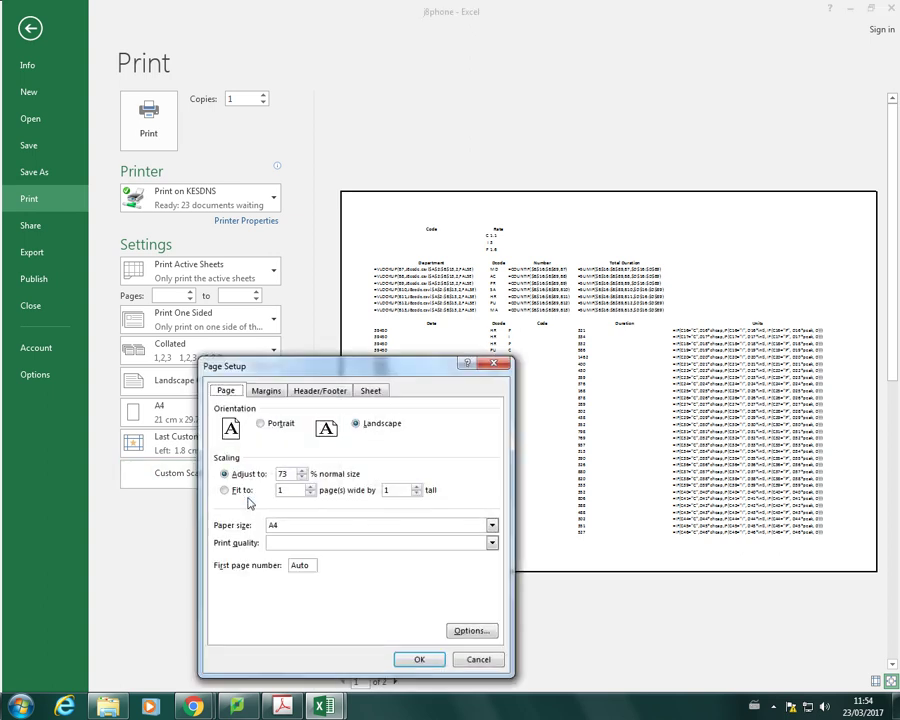
left_click_drag(330, 367, 326, 280)
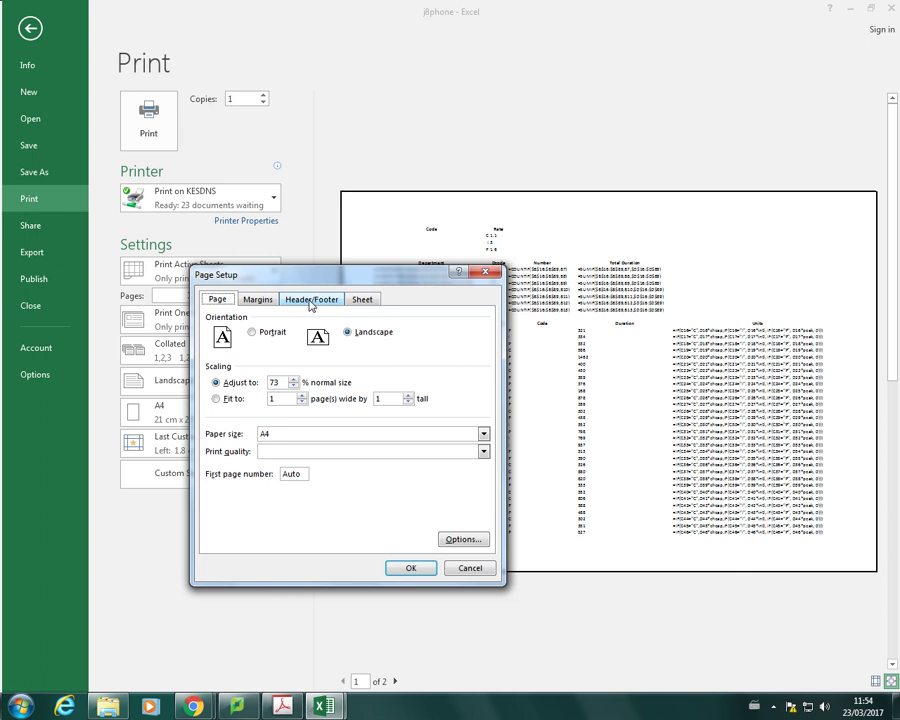
left_click(310, 300)
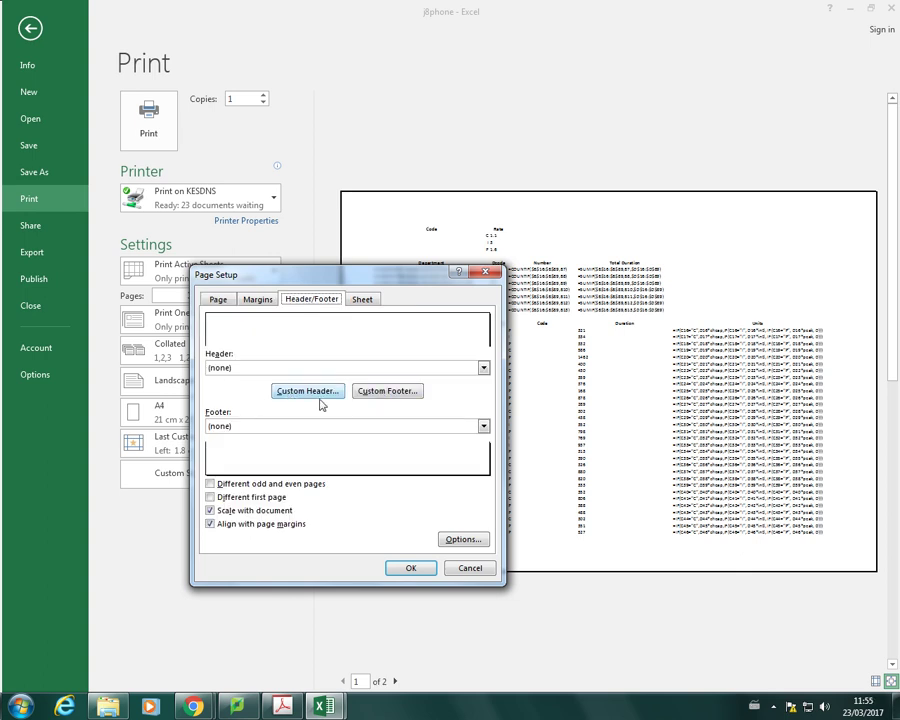
left_click(285, 712)
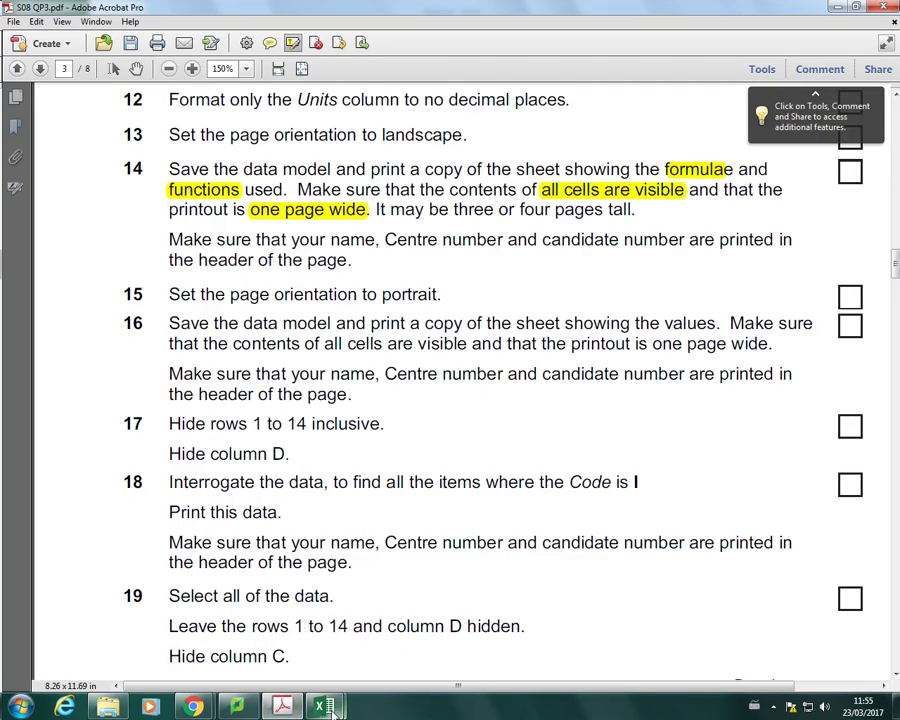
mouse_move(322, 706)
left_click(287, 646)
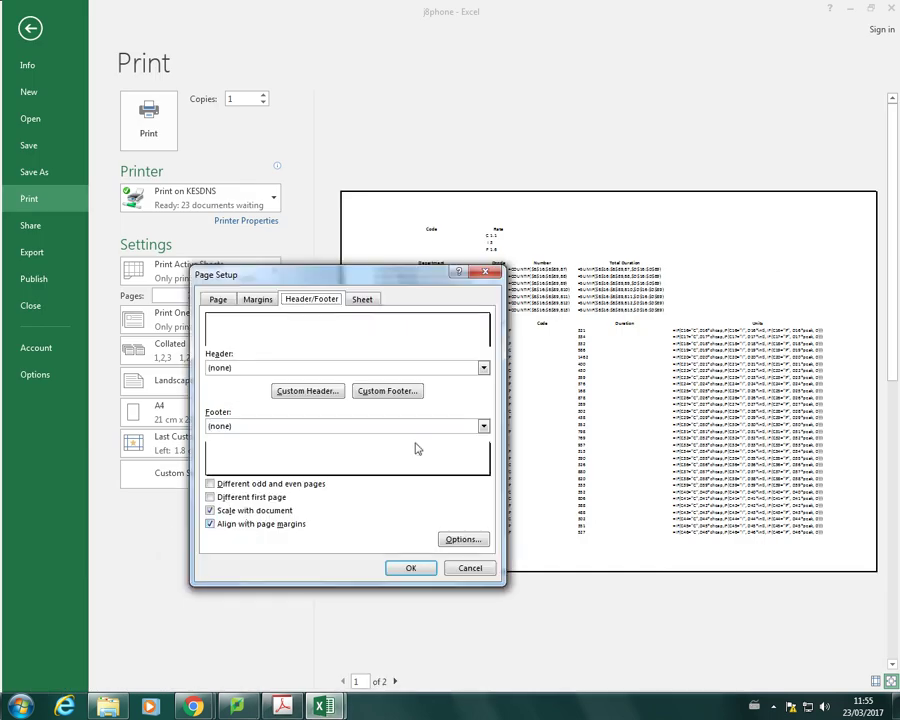
Create a custom header with "candidate number" in the left section, "centre number" in the center and "name" in the right, and check the preview
left_click(331, 393)
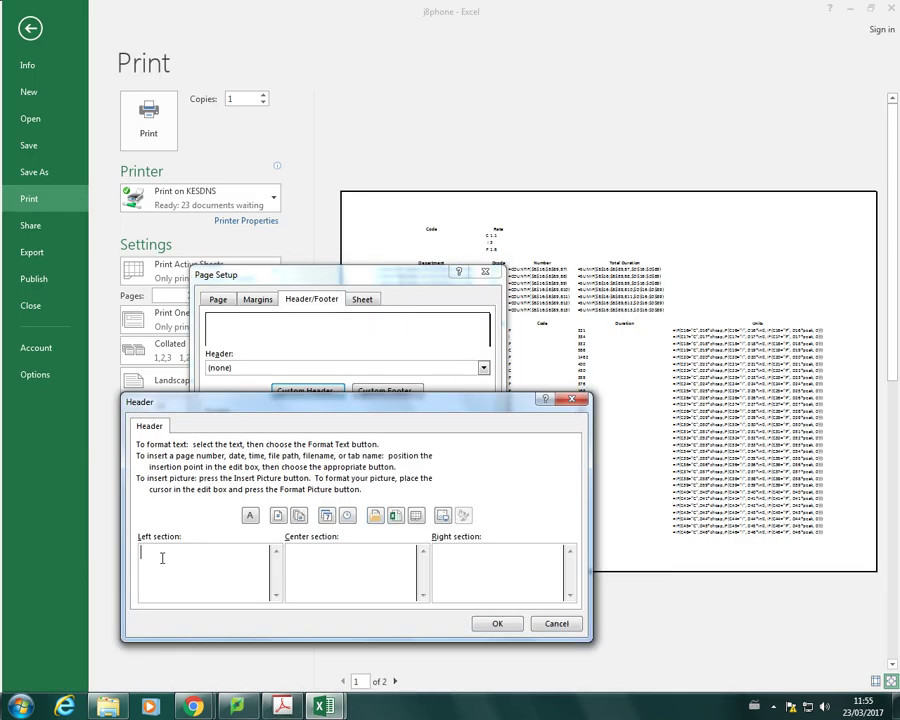
left_click(330, 553)
type("re number")
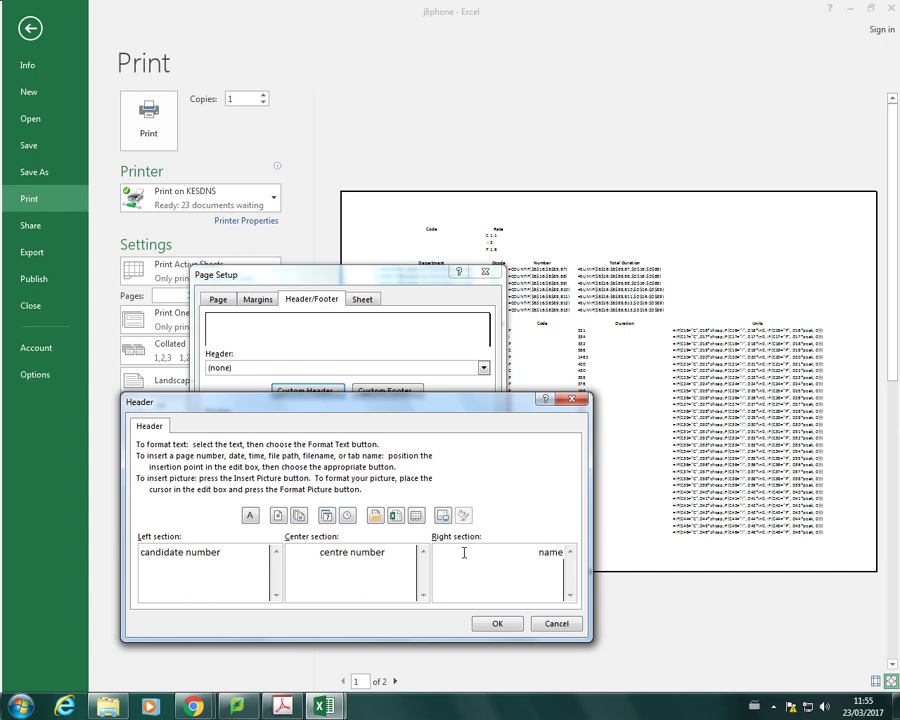
left_click(500, 625)
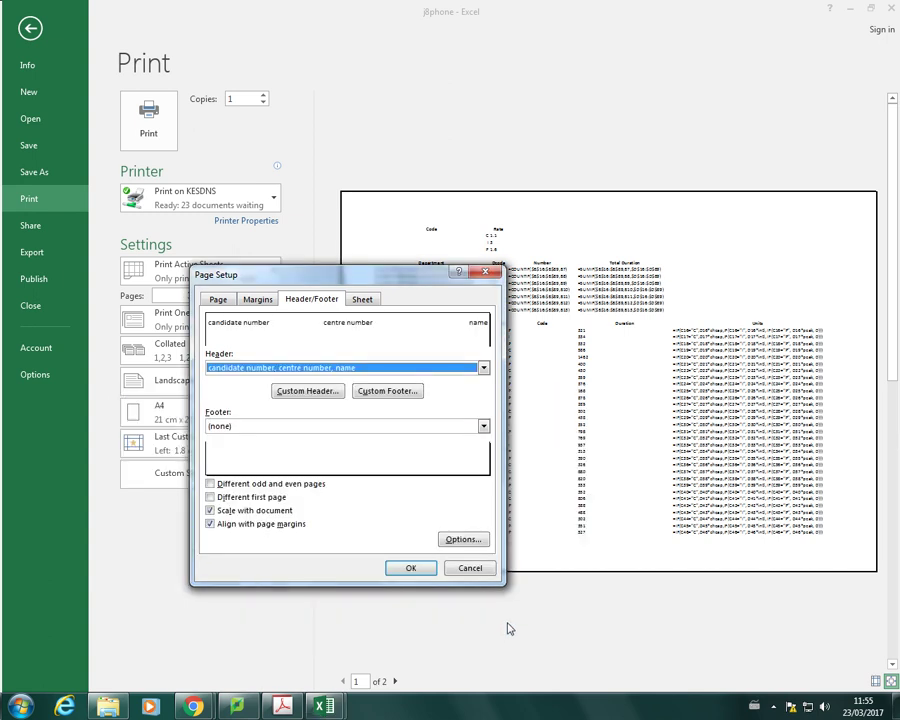
left_click(405, 567)
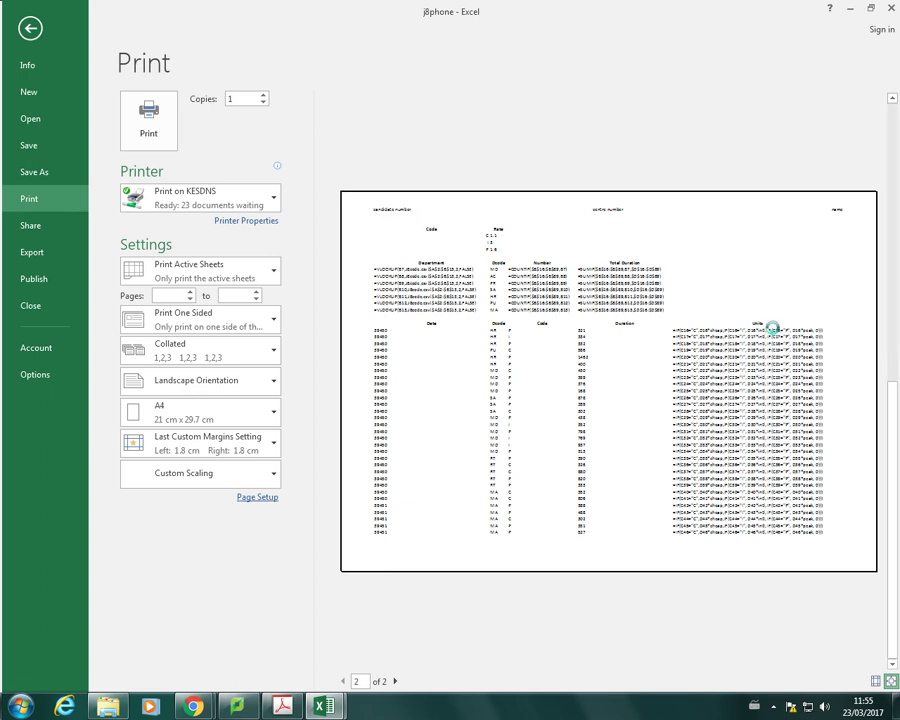
scroll(772, 330, "down", 2)
scroll(748, 318, "up", 2)
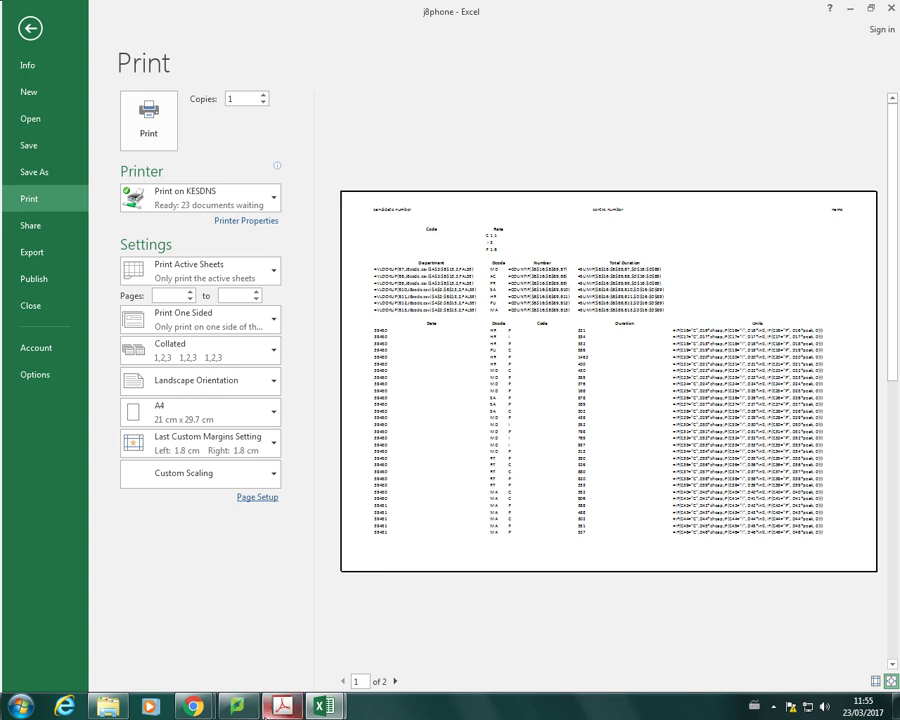
Check the remaining instructions of task 14 in S08 QP3.pdf, and return to the j8phone print preview in Excel
key("alt+Tab")
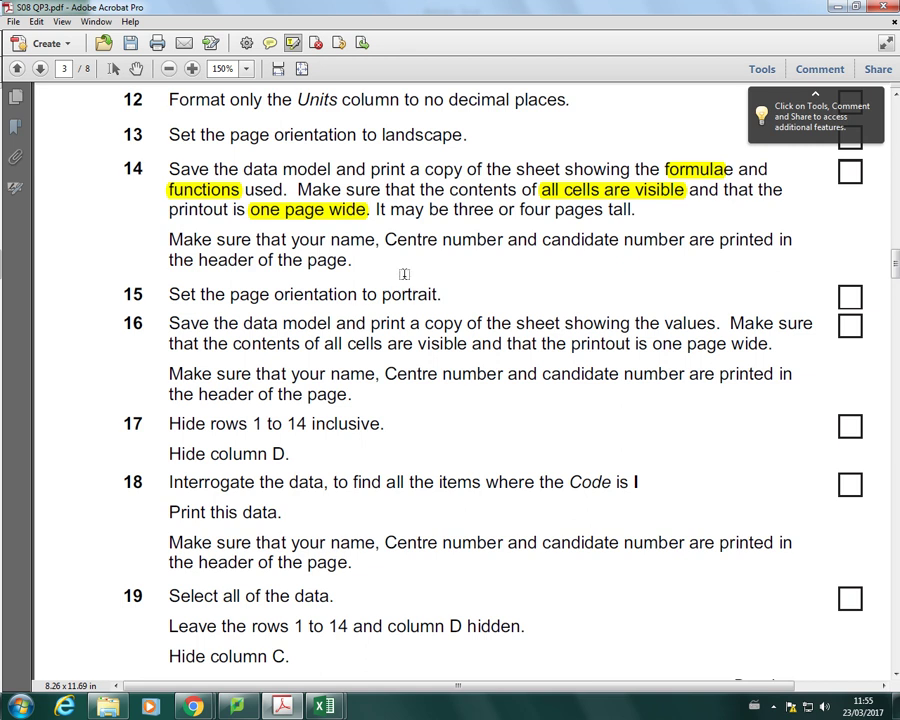
left_click(322, 706)
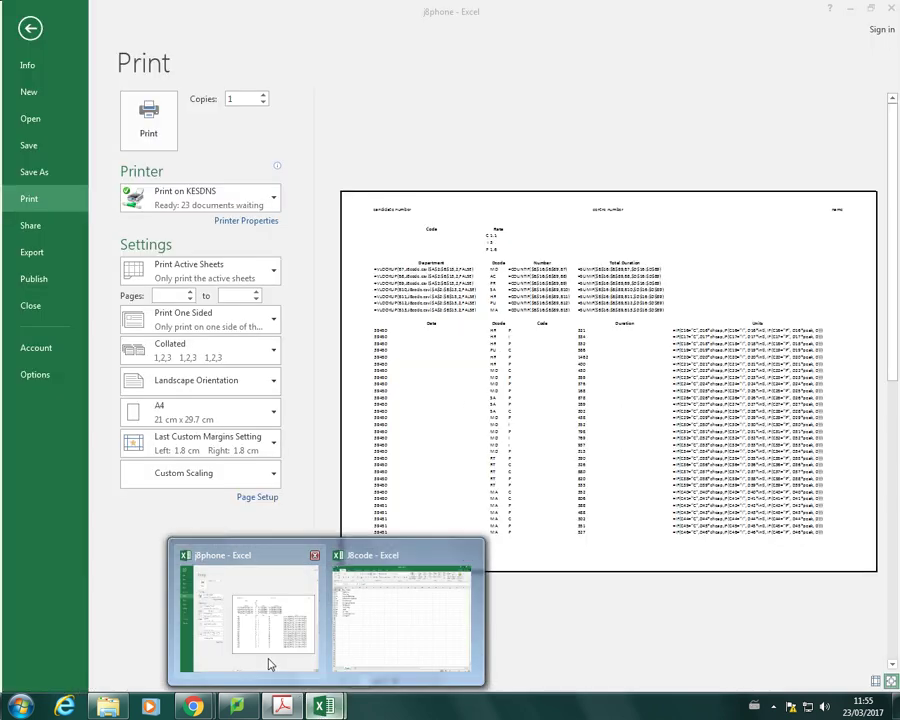
left_click(268, 658)
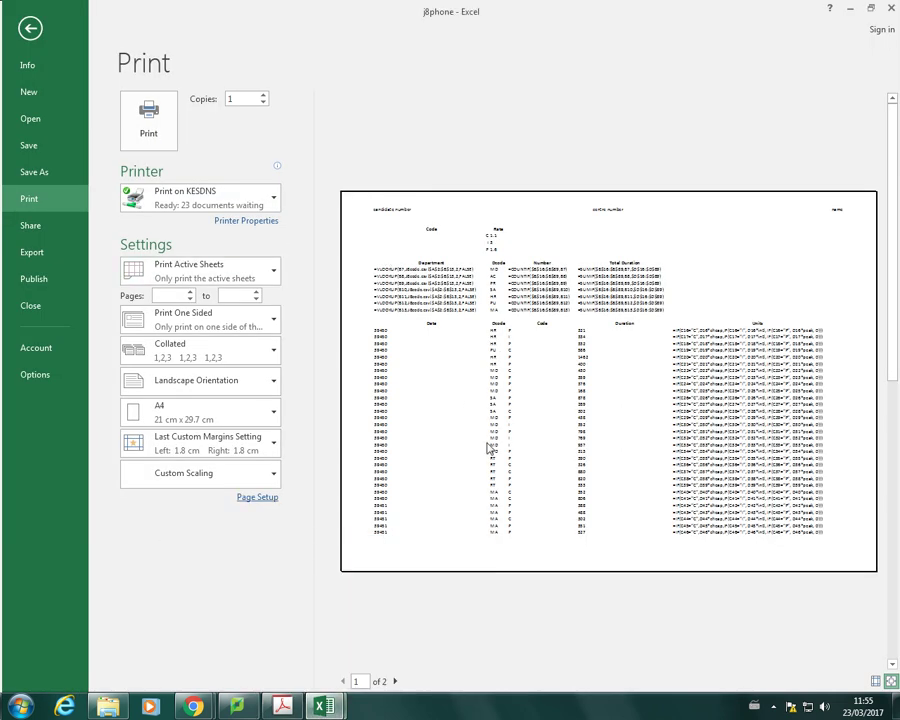
Turn on the printing of gridlines and of row and column headings for the sheet
left_click(268, 500)
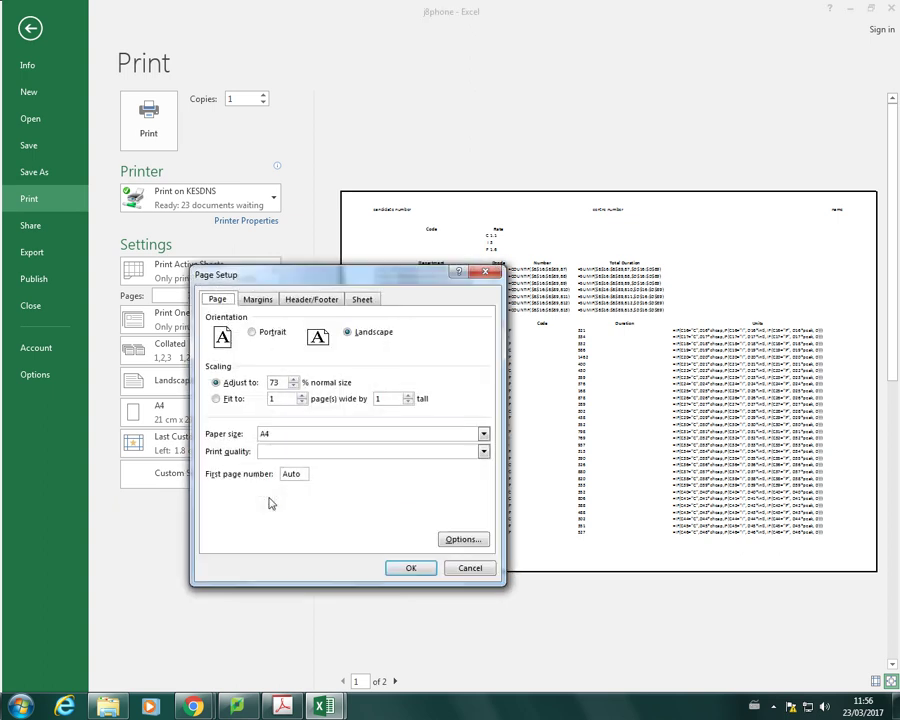
left_click(365, 299)
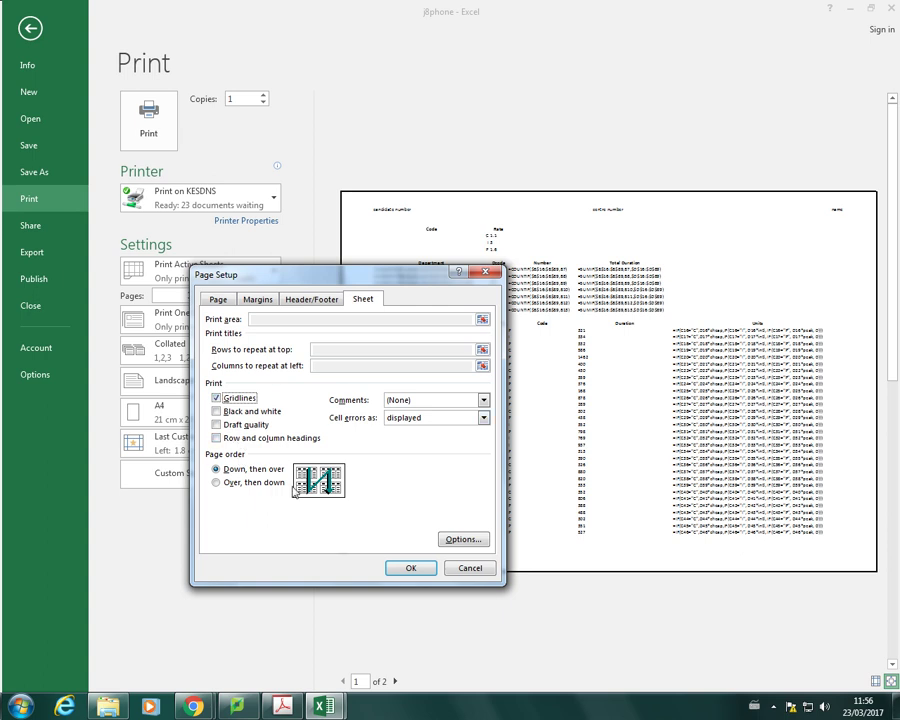
left_click(217, 439)
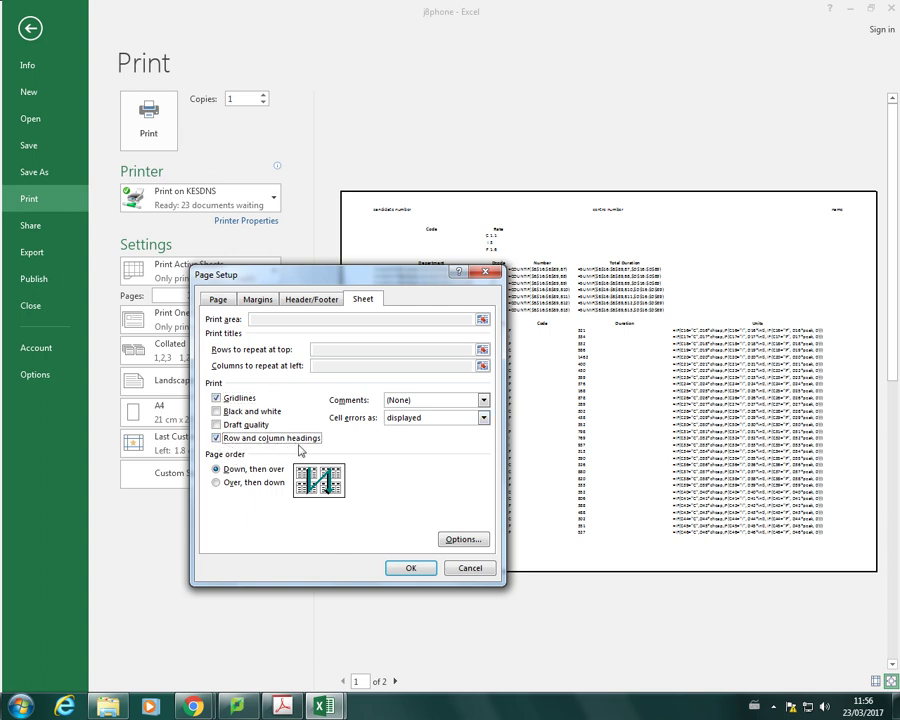
left_click(408, 568)
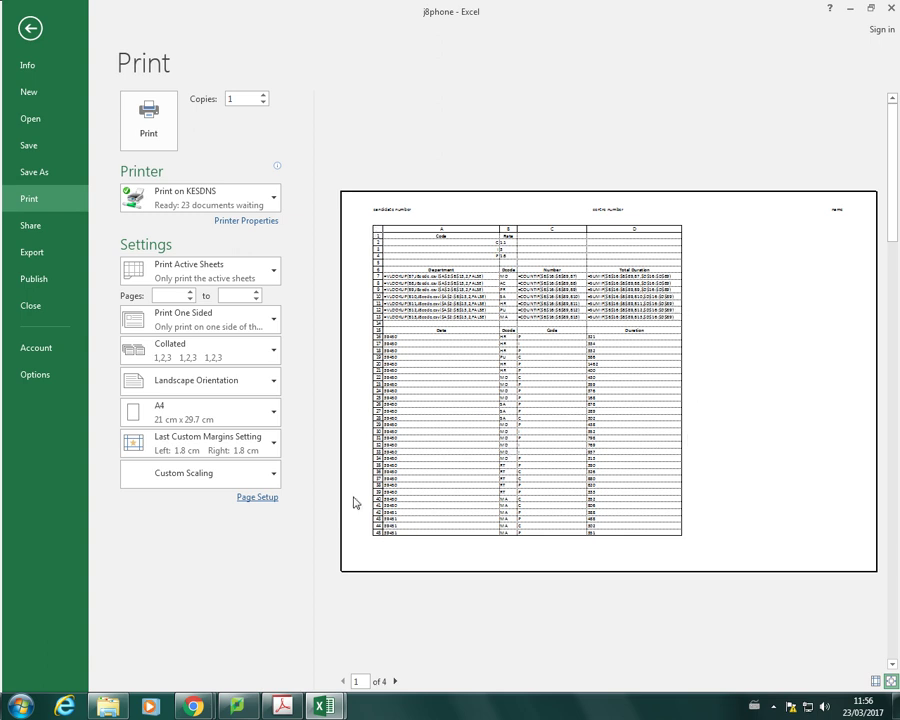
Set the print scaling to 70% of normal size so that all columns with headings fit one page width
left_click(258, 498)
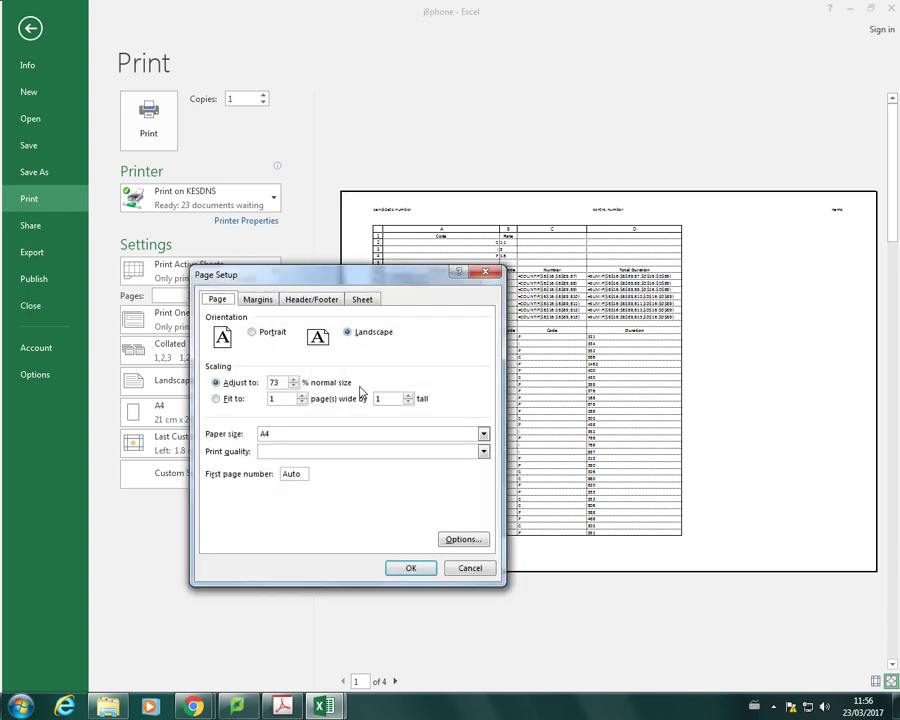
left_click(293, 387)
left_click(293, 387)
left_click(293, 387)
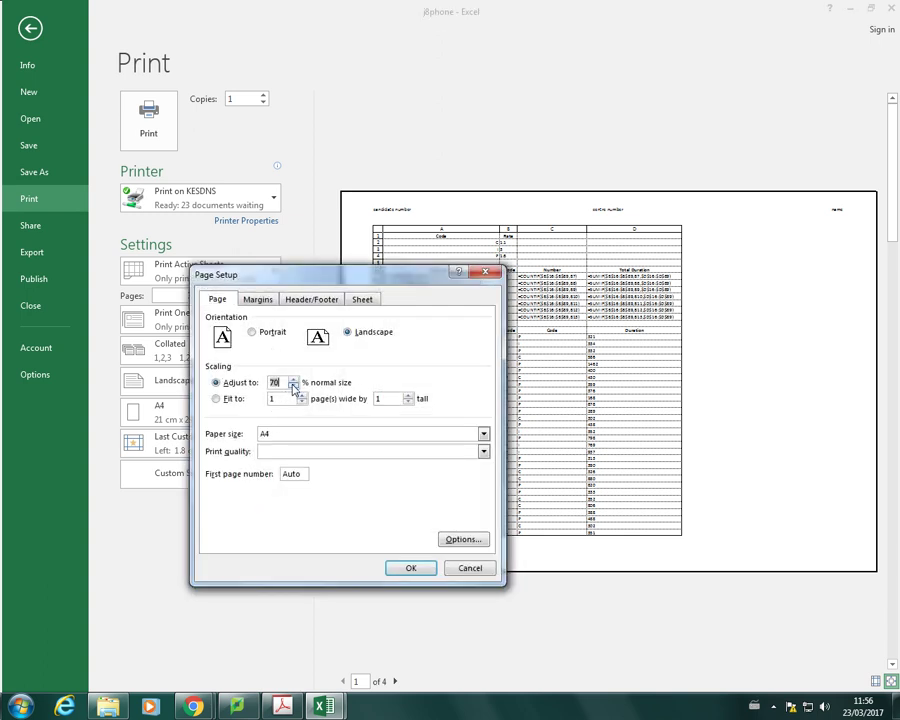
left_click(405, 567)
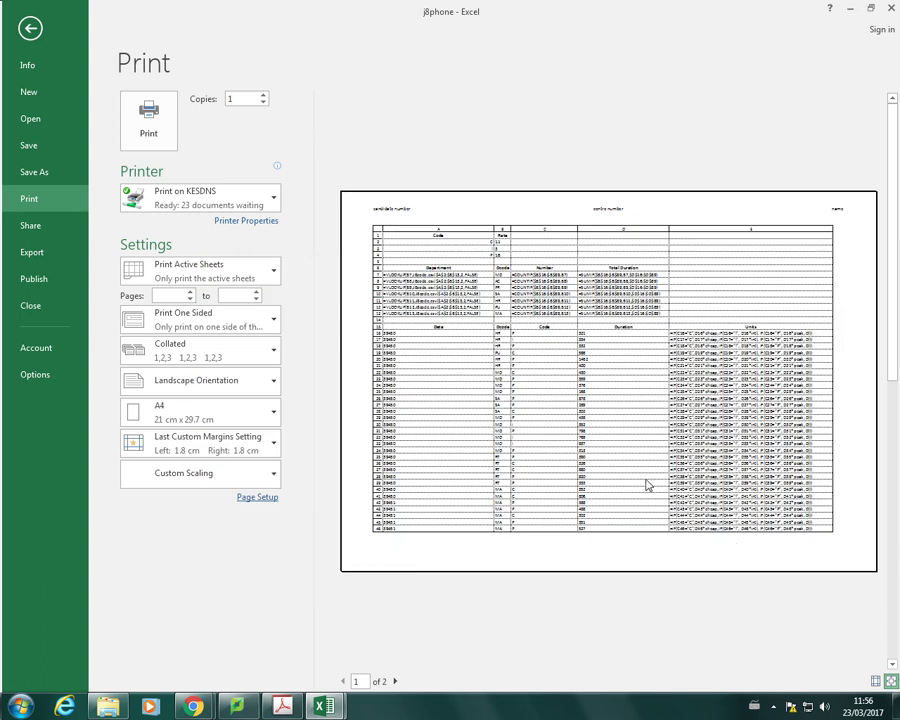